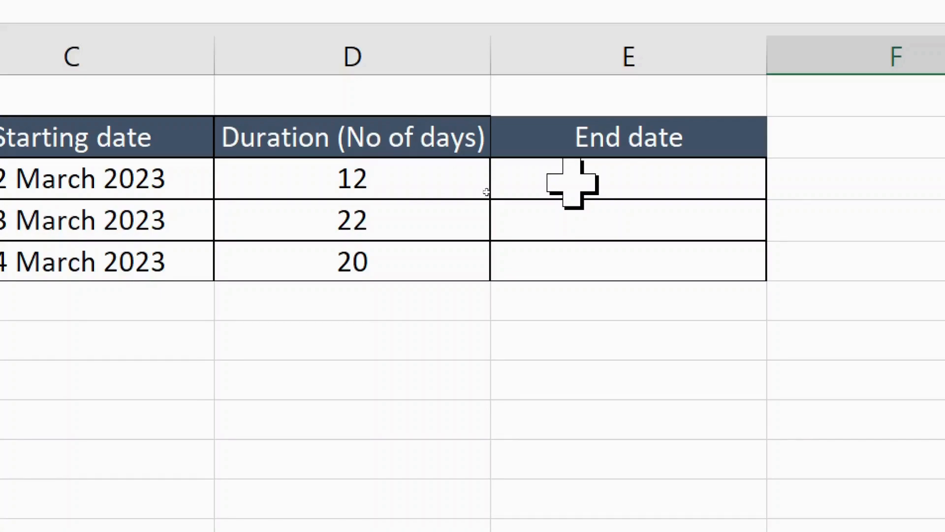
# Step: Start a WORKDAY formula in the first End date cell, E3, with C3 as start date and D3 as days
pyautogui.click(648, 173)
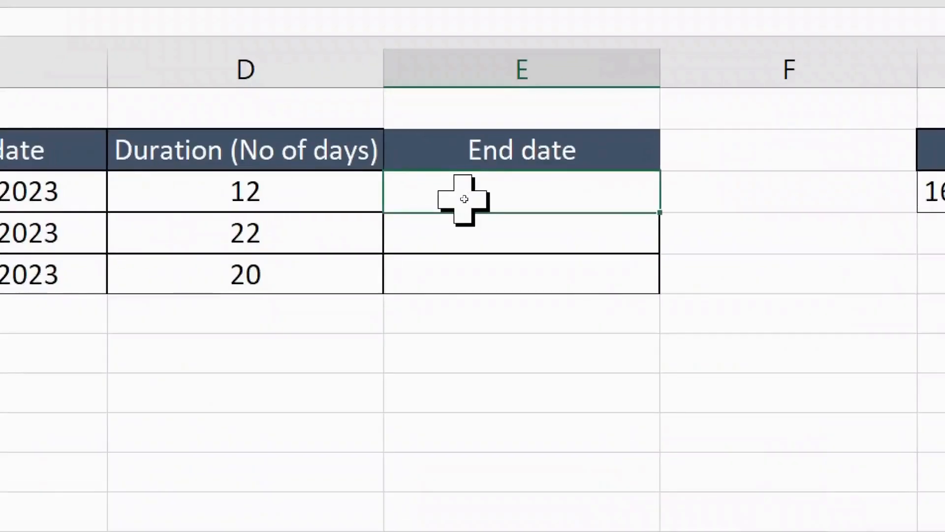
pyautogui.write('=')
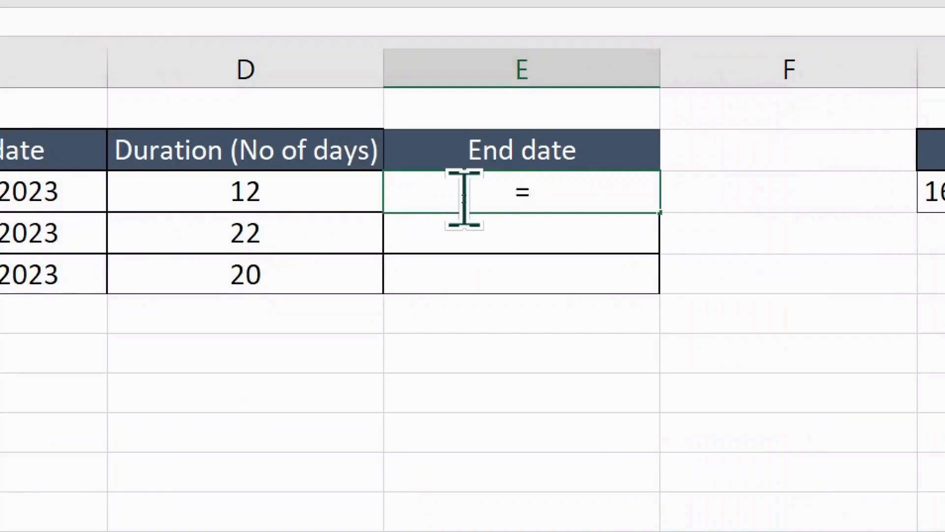
pyautogui.write('work')
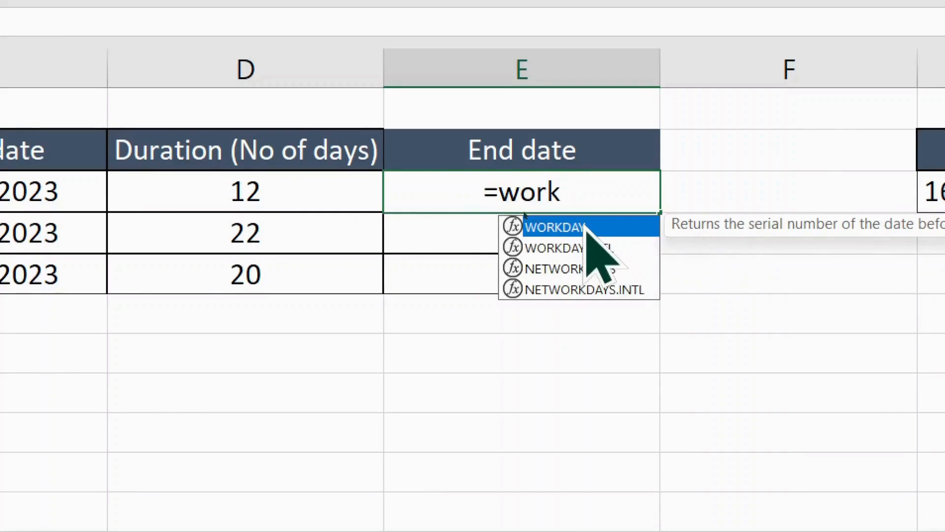
pyautogui.doubleClick(585, 227)
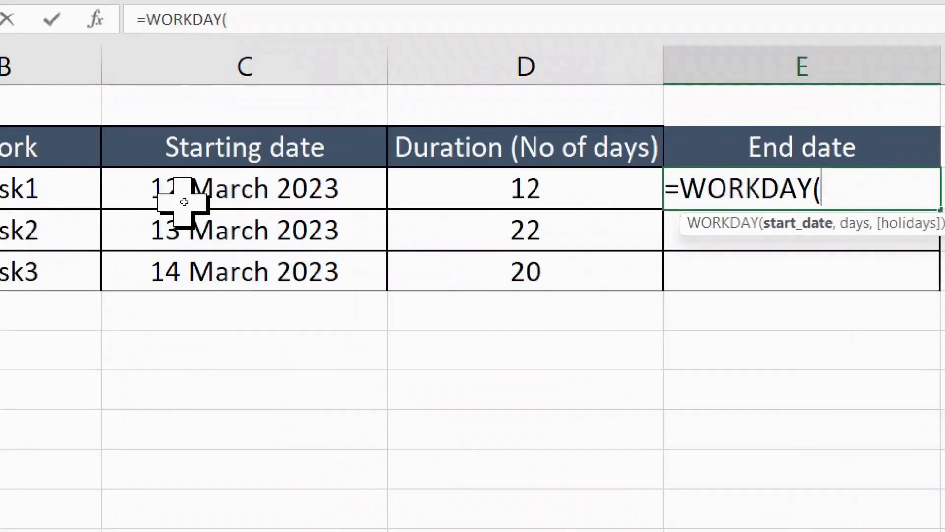
pyautogui.click(184, 200)
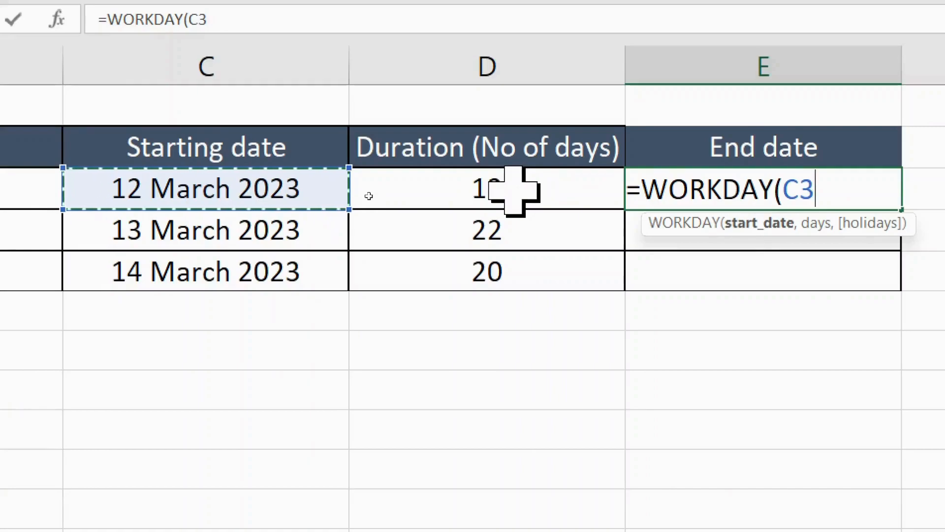
pyautogui.write(',')
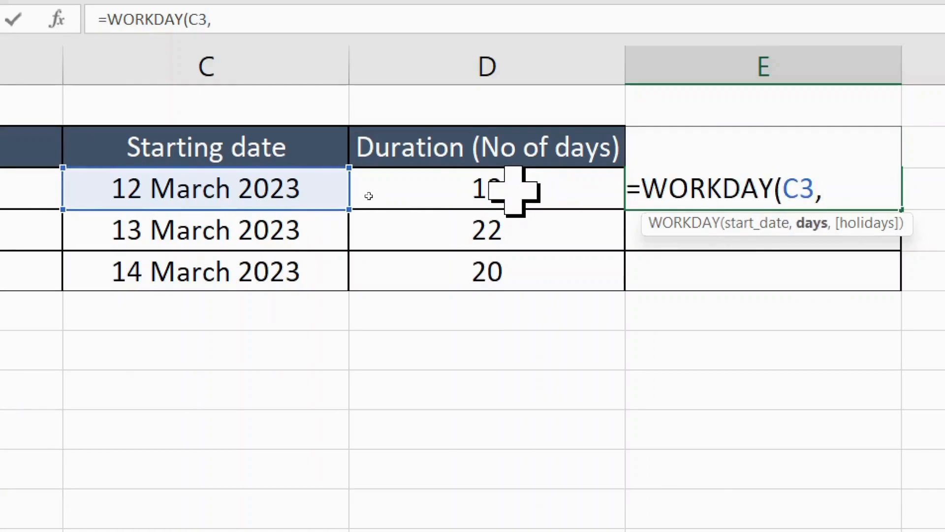
pyautogui.click(368, 196)
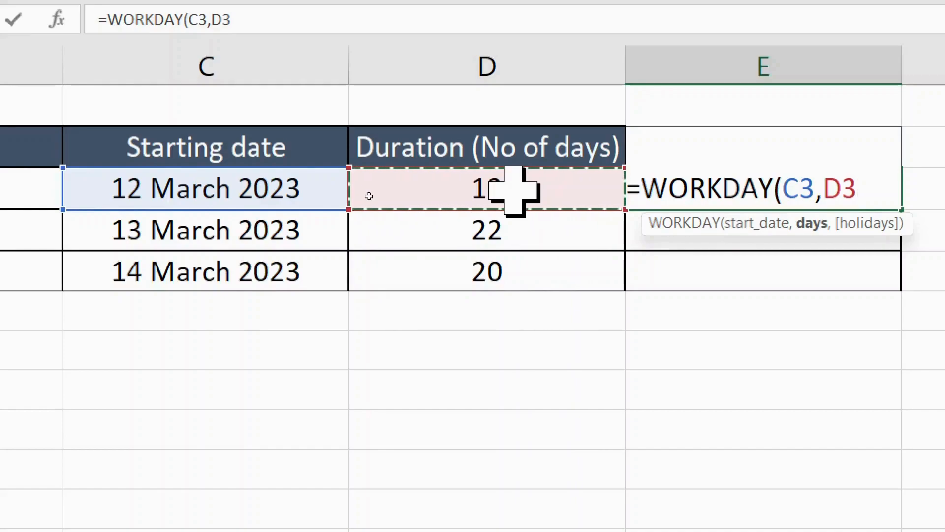
# Step: Complete the formula with G3 as the holidays argument and fill it down to the End date cells of the other two tasks
pyautogui.write(',')
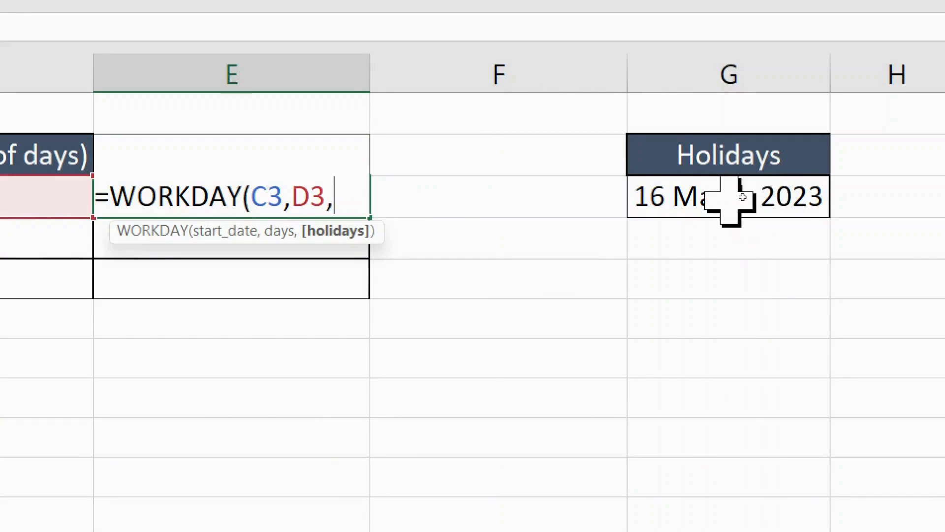
pyautogui.moveTo(730, 202); pyautogui.dragTo(729, 529)
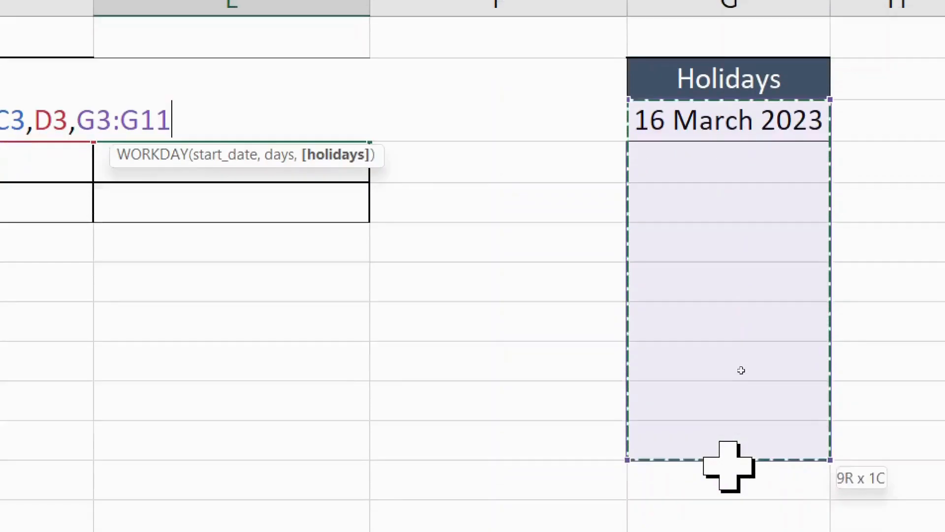
pyautogui.moveTo(728, 466); pyautogui.dragTo(732, 445)
pyautogui.moveTo(732, 383); pyautogui.dragTo(718, 61)
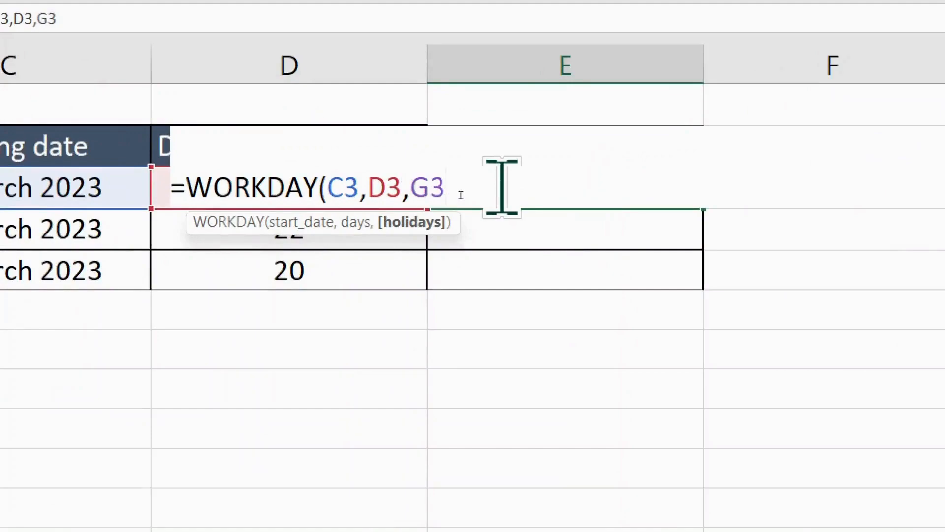
pyautogui.write(')')
pyautogui.hotkey('ctrl', 'Return')
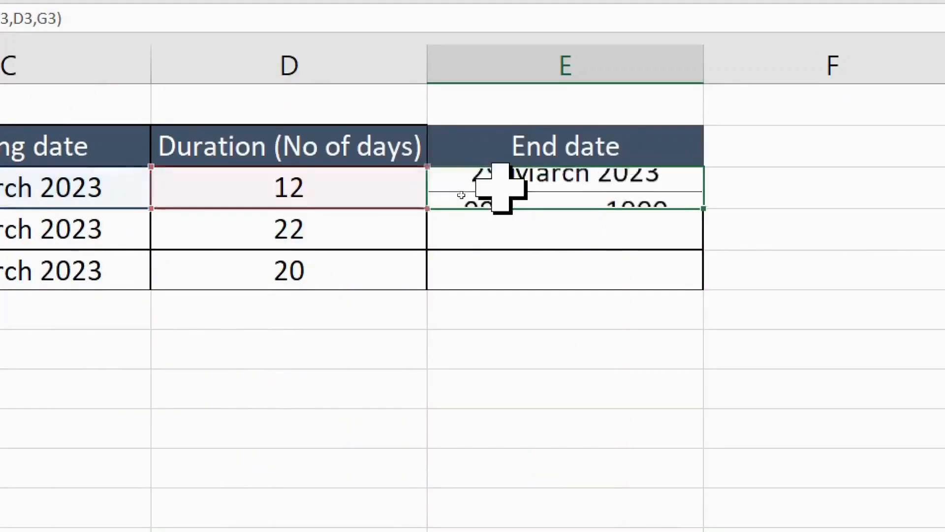
pyautogui.press('Tab')
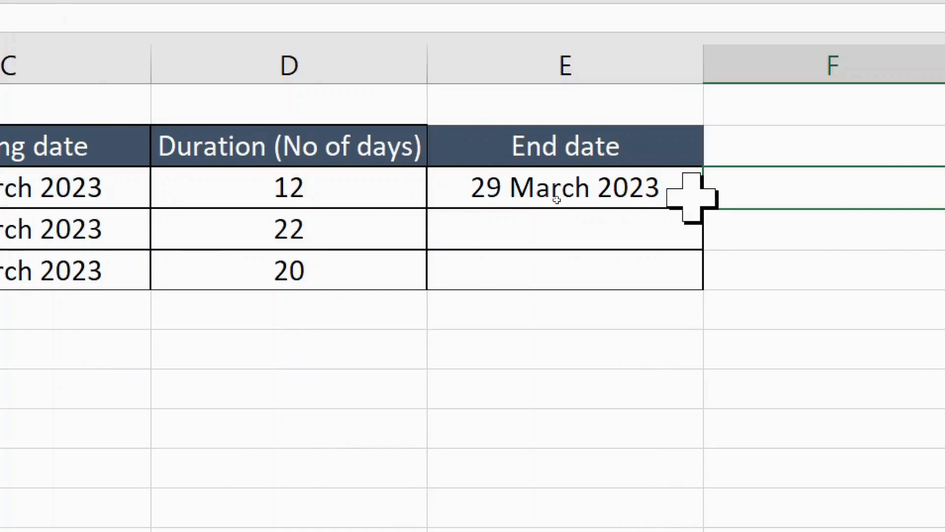
pyautogui.click(677, 188)
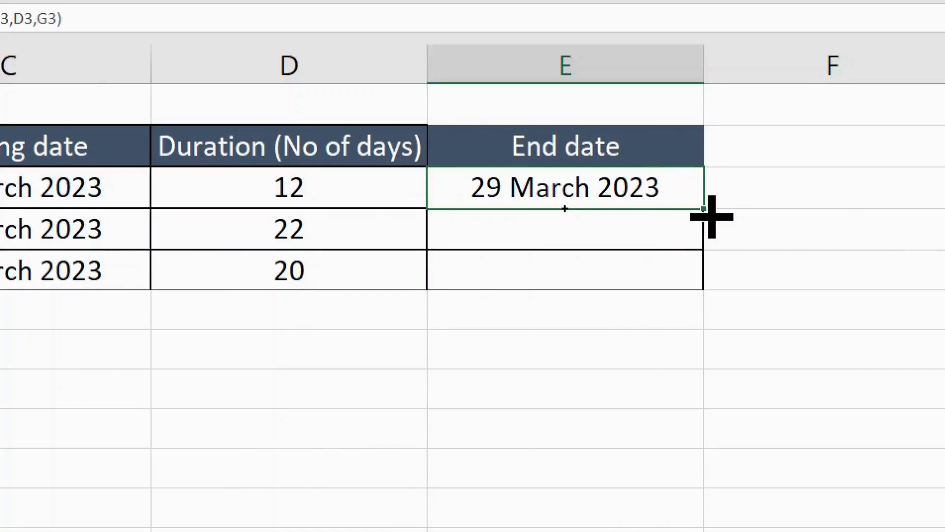
pyautogui.moveTo(704, 209); pyautogui.dragTo(699, 289)
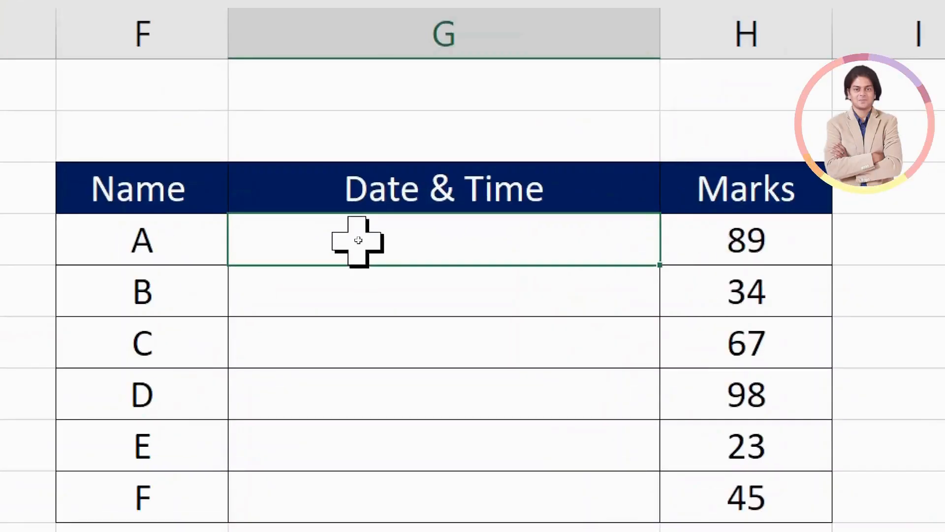
# Step: Enter the formula =NOW() in the Date & Time cell for name A
pyautogui.doubleClick(432, 252)
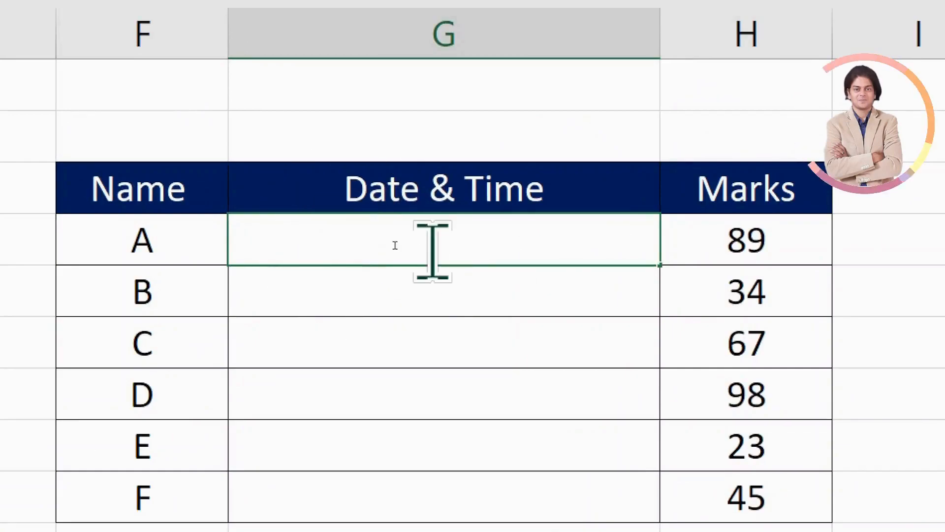
pyautogui.write('=')
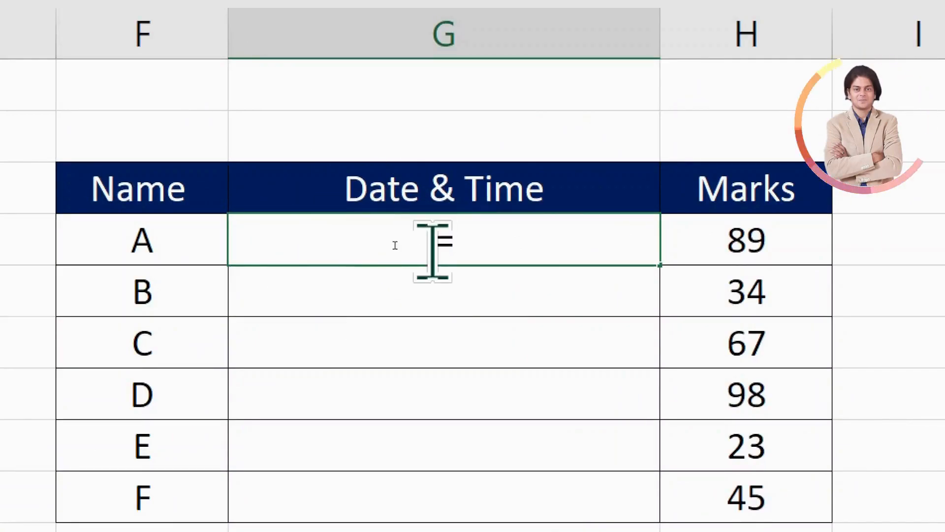
pyautogui.write('now')
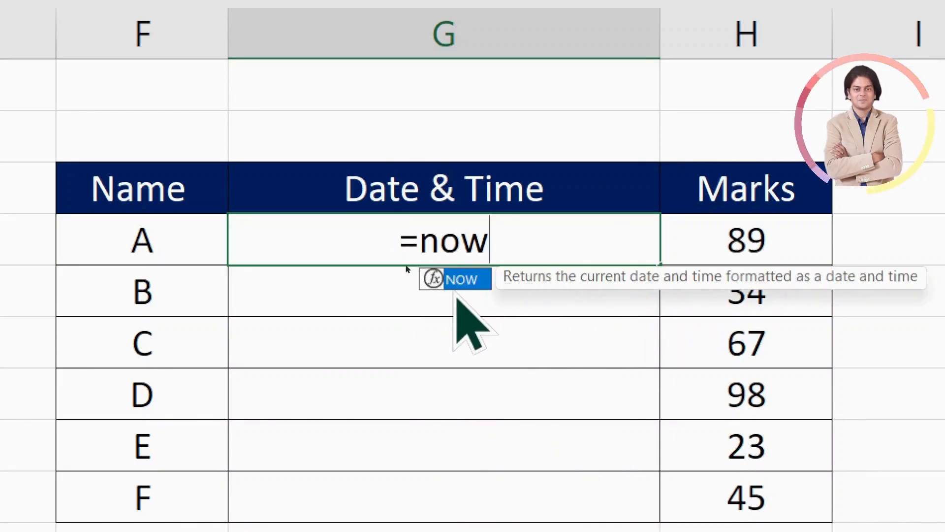
pyautogui.press('Tab')
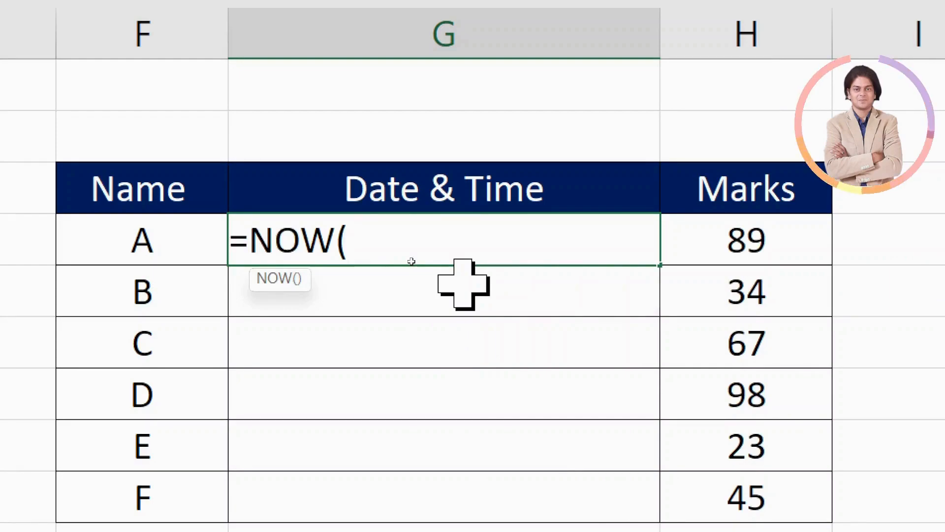
pyautogui.write(')')
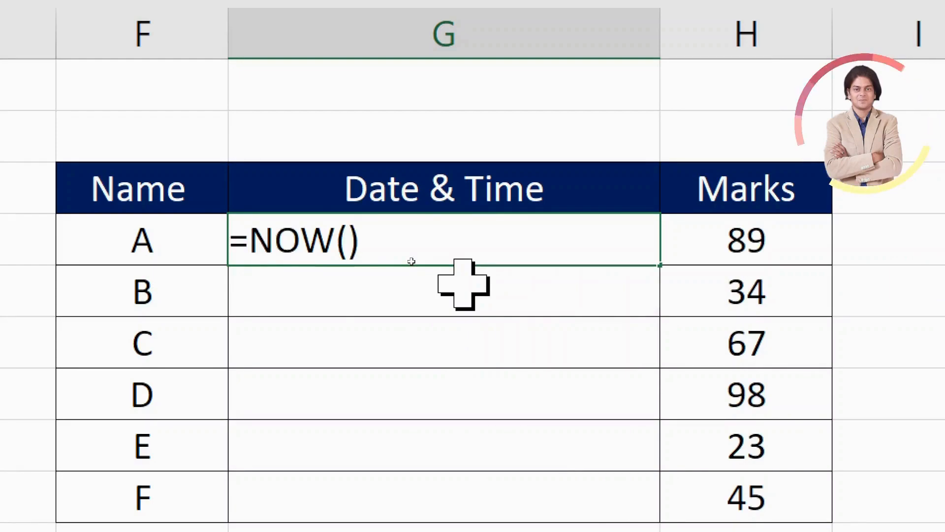
pyautogui.press('Tab')
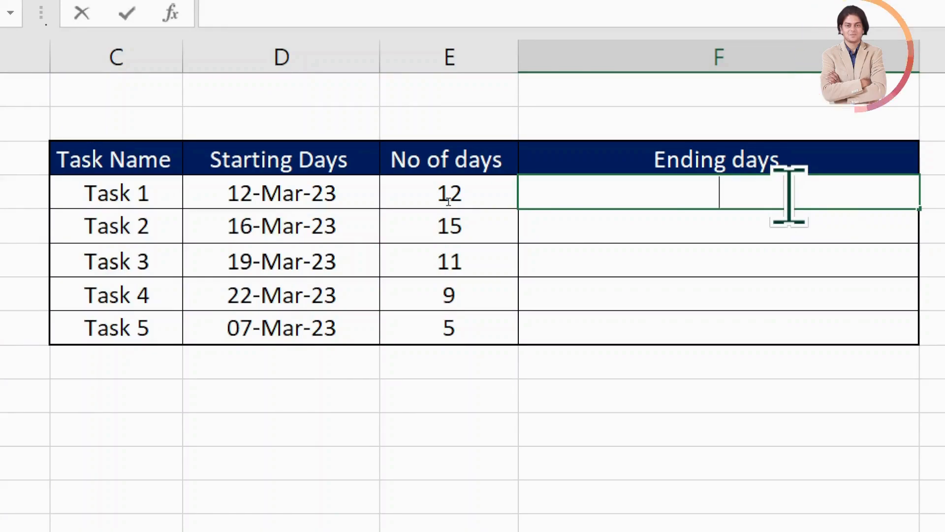
# Step: Start a WORKDAY.INTL formula in Task 1's Ending days cell, with D4 as start date and E4 as days
pyautogui.write('=')
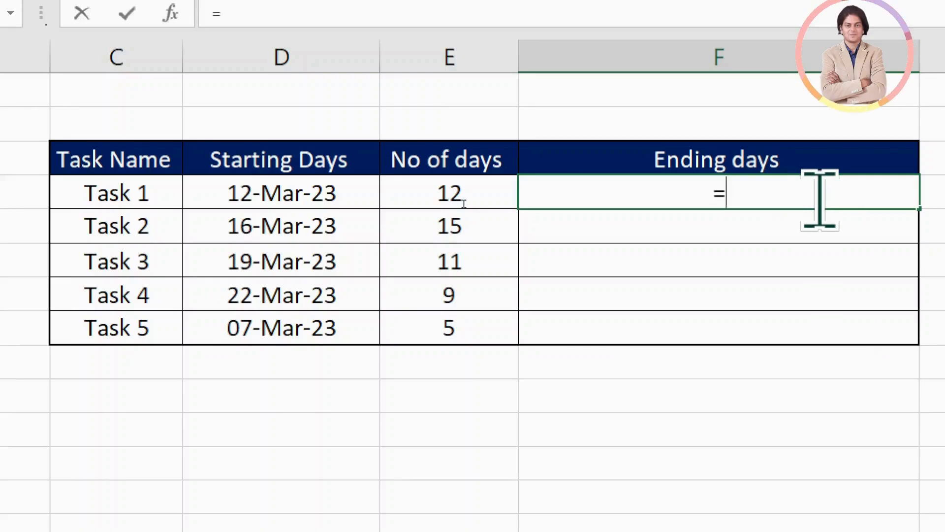
pyautogui.write('work')
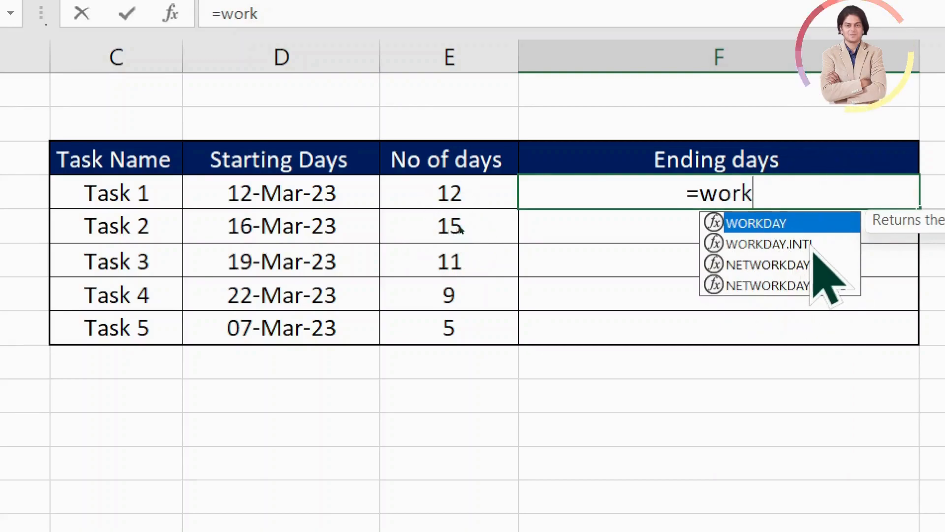
pyautogui.press('Down')
pyautogui.press('Tab')
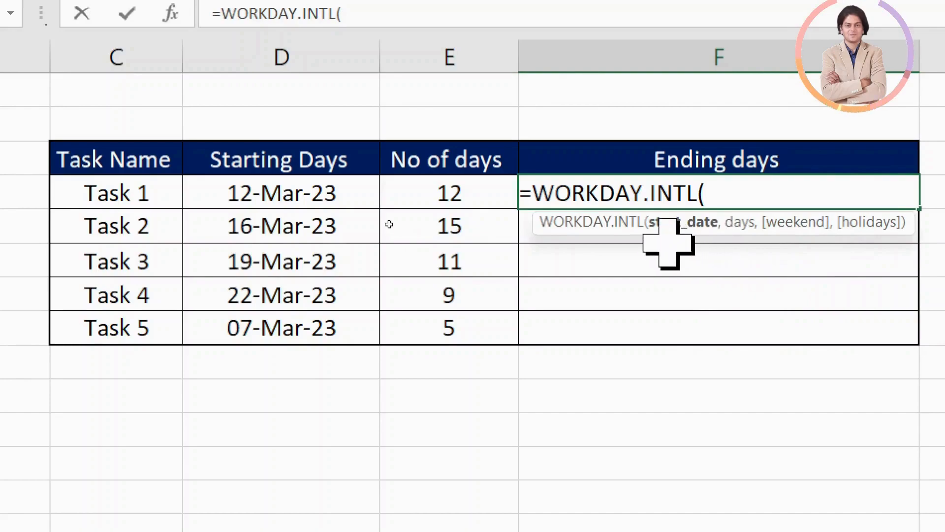
pyautogui.click(185, 203)
pyautogui.write(',')
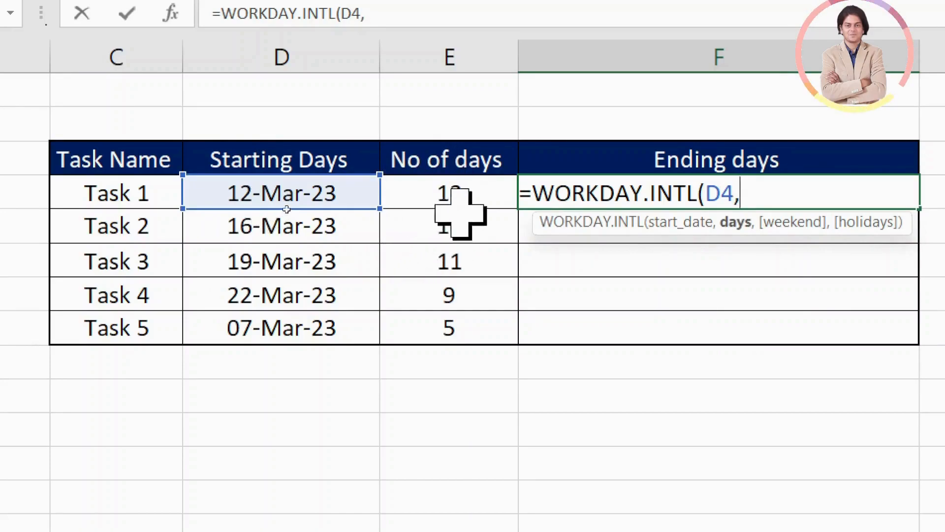
pyautogui.click(480, 195)
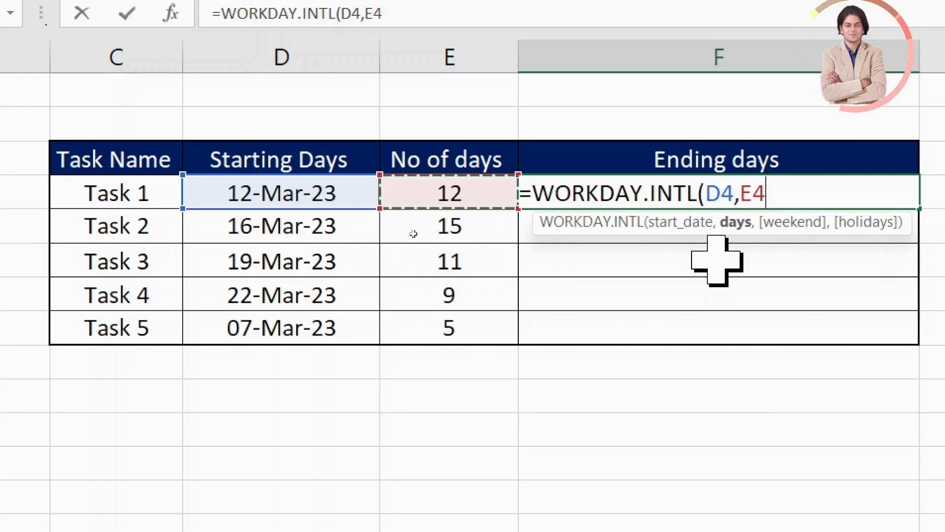
# Step: Complete the formula with weekend option 7 - Friday, Saturday and the holiday range I4:I5
pyautogui.write(',')
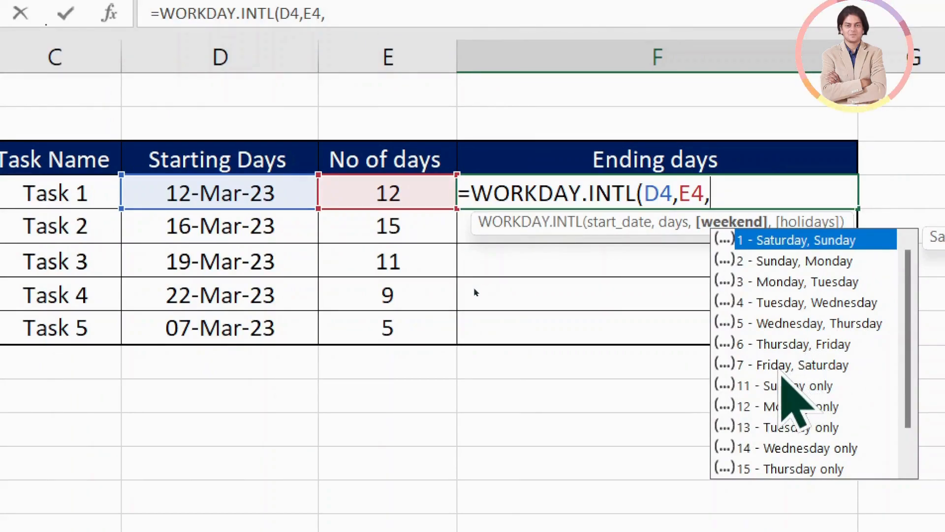
pyautogui.click(788, 366)
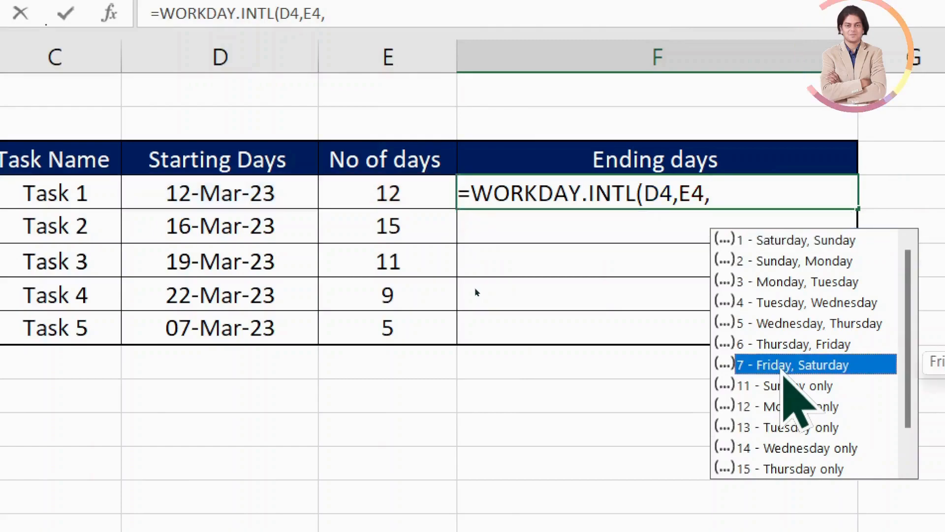
pyautogui.doubleClick(784, 366)
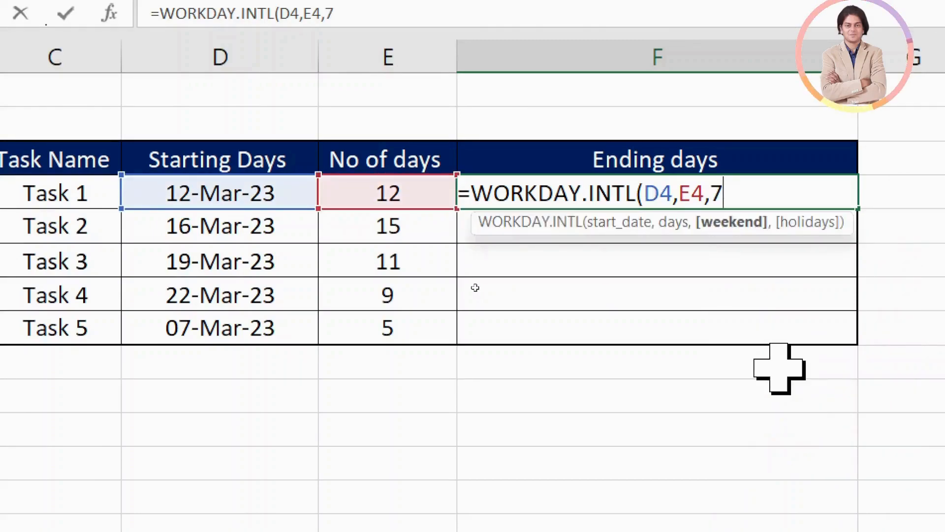
pyautogui.write(',')
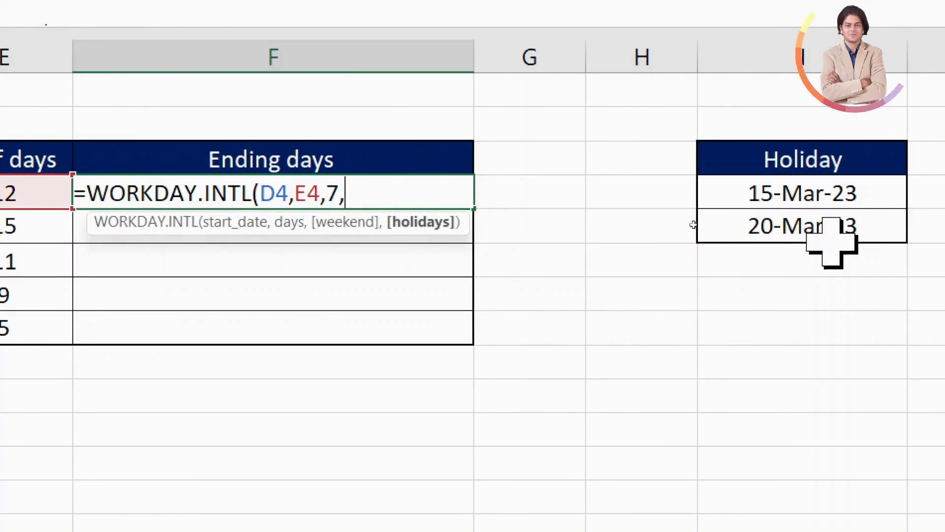
pyautogui.moveTo(833, 187); pyautogui.dragTo(779, 229)
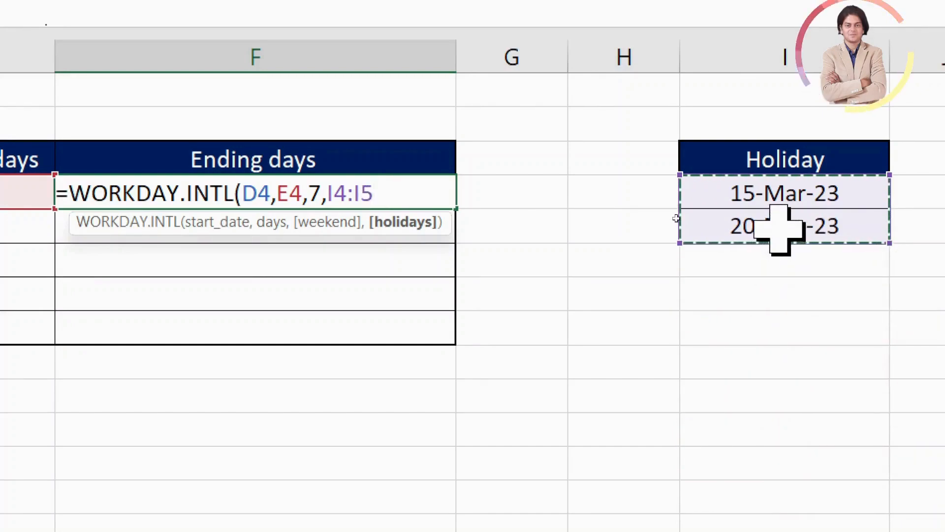
pyautogui.write(')')
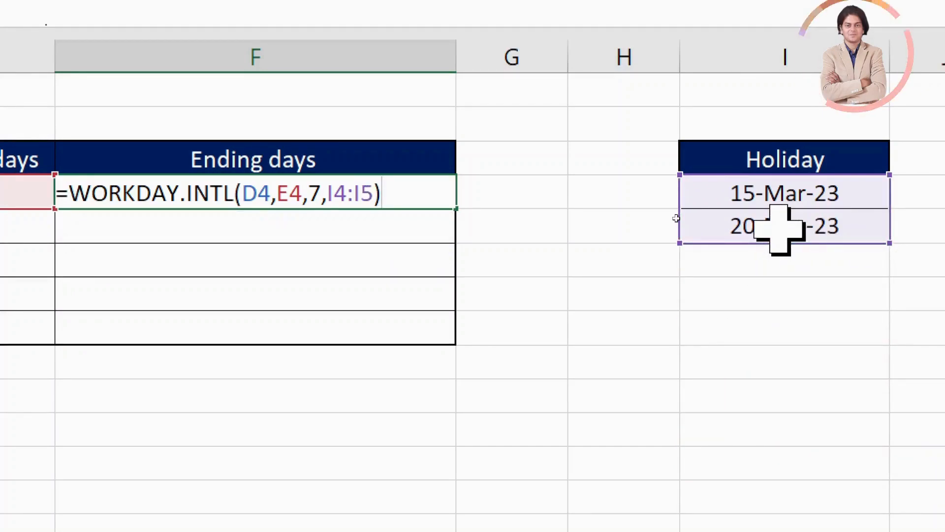
pyautogui.press('Tab')
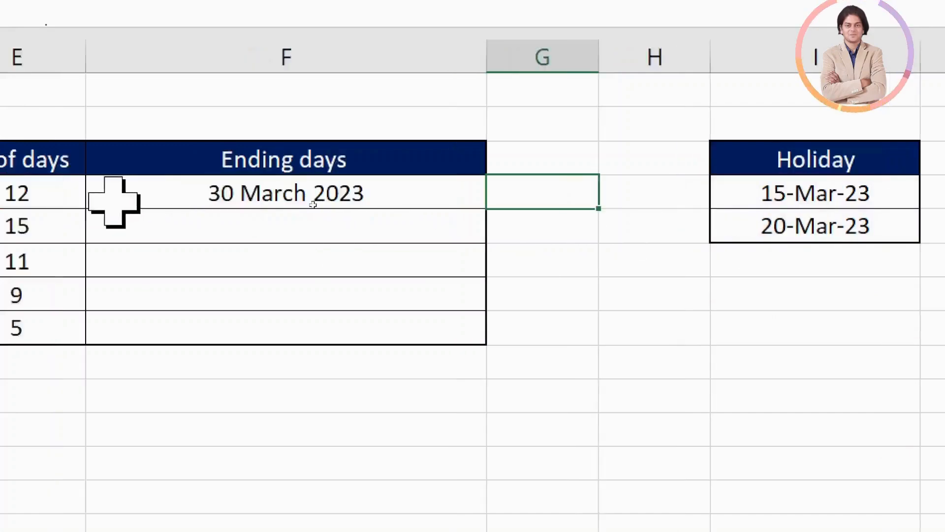
# Step: Fill Task 1's Ending days formula down through Task 5
pyautogui.click(440, 202)
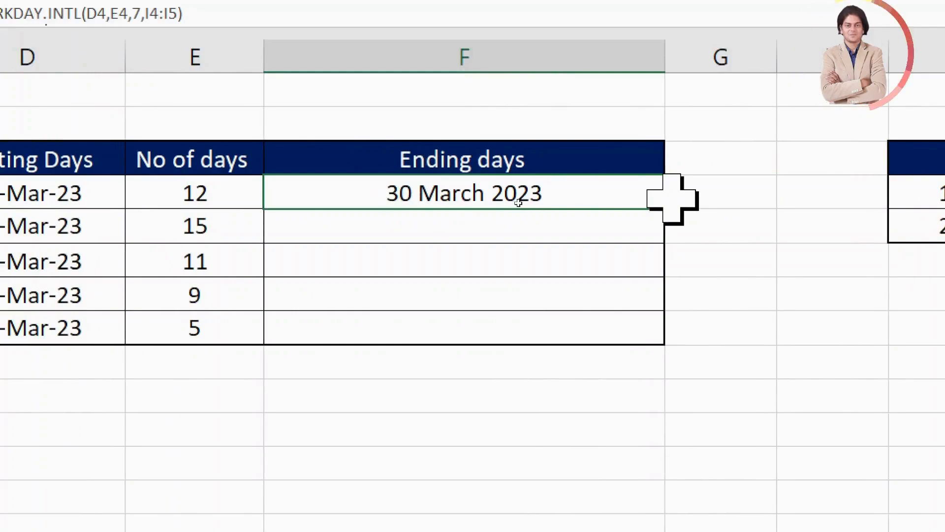
pyautogui.moveTo(515, 211); pyautogui.dragTo(500, 282)
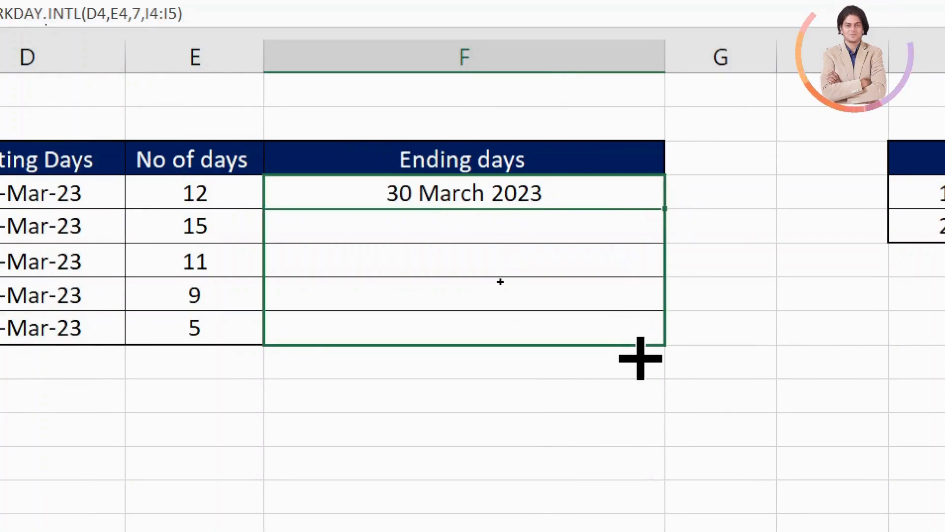
pyautogui.doubleClick(640, 357)
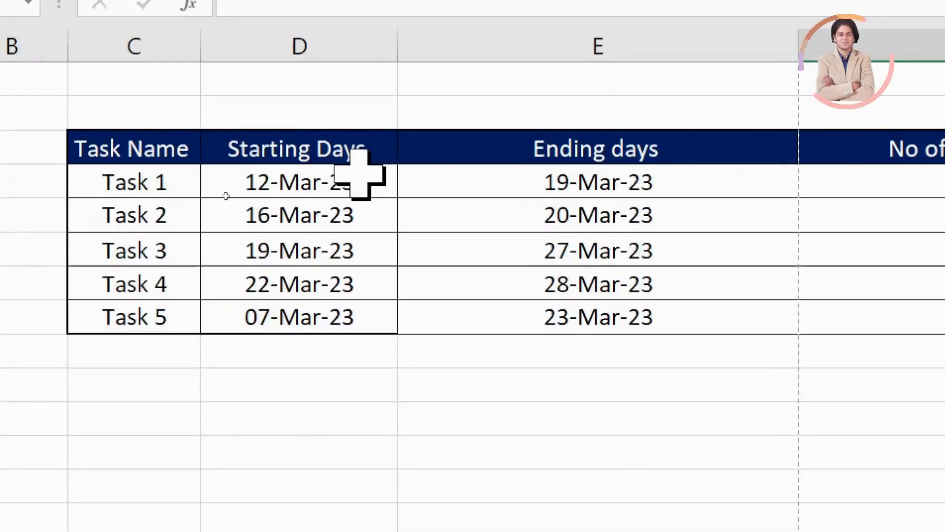
# Step: Start a NETWORKDAYS formula in Task 1's No of working days cell, with D4 as start date and E4 as end date
pyautogui.click(348, 188)
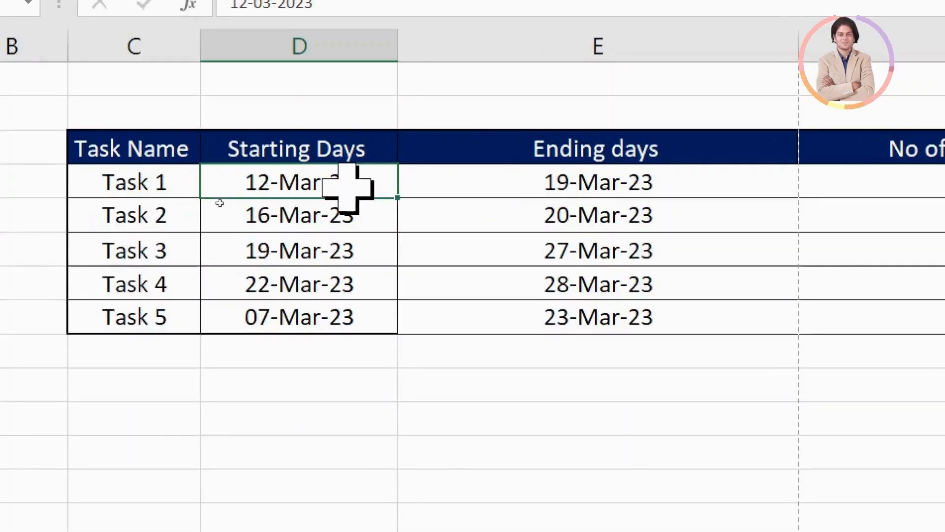
pyautogui.click(628, 186)
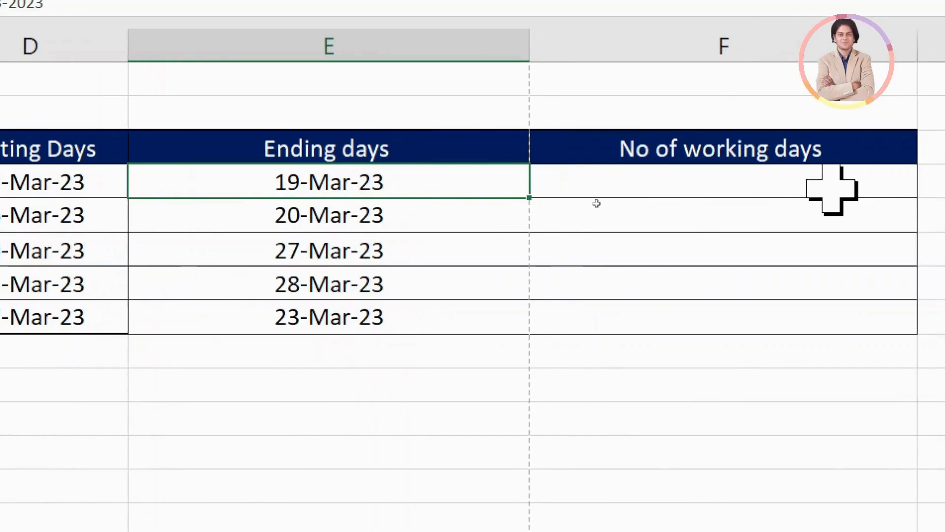
pyautogui.click(761, 187)
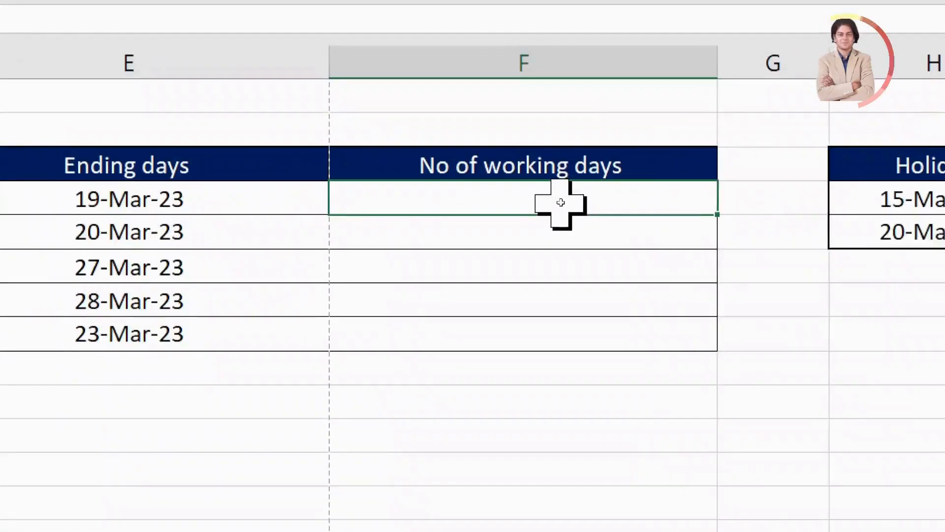
pyautogui.doubleClick(561, 203)
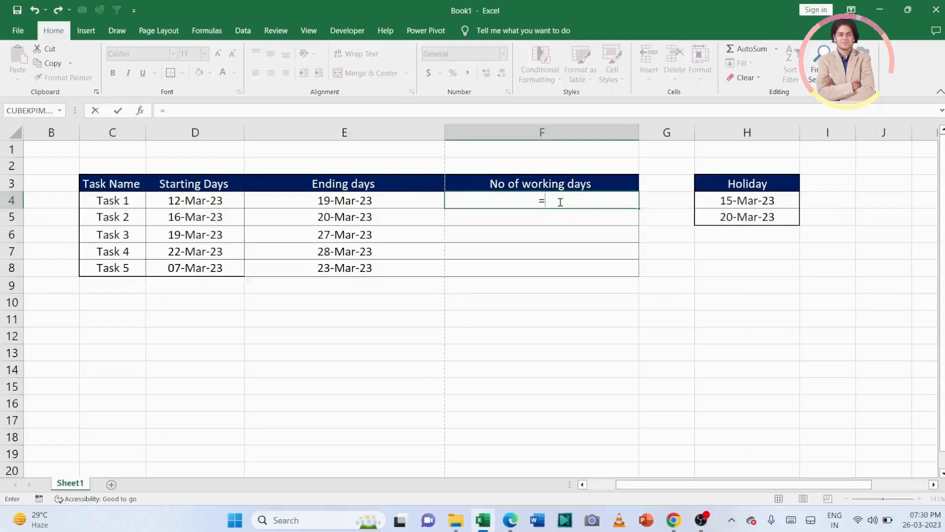
pyautogui.write('=netw')
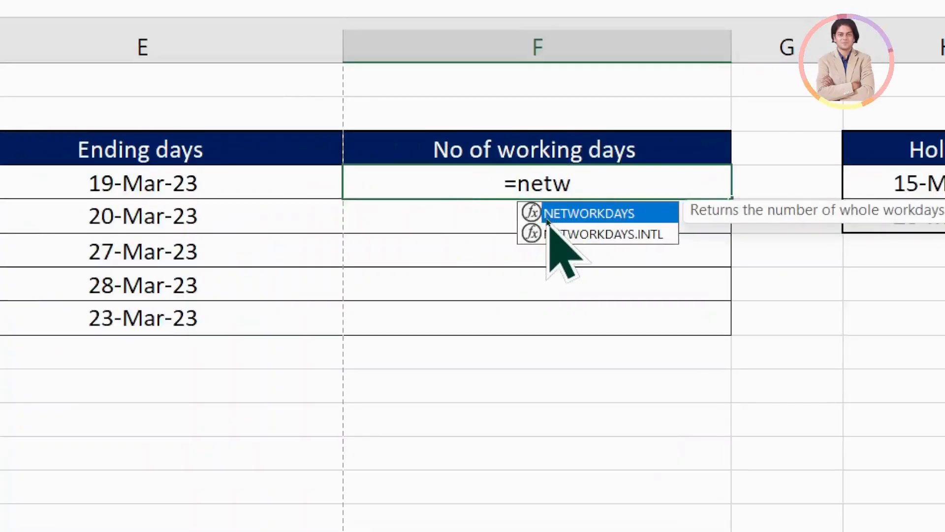
pyautogui.doubleClick(547, 219)
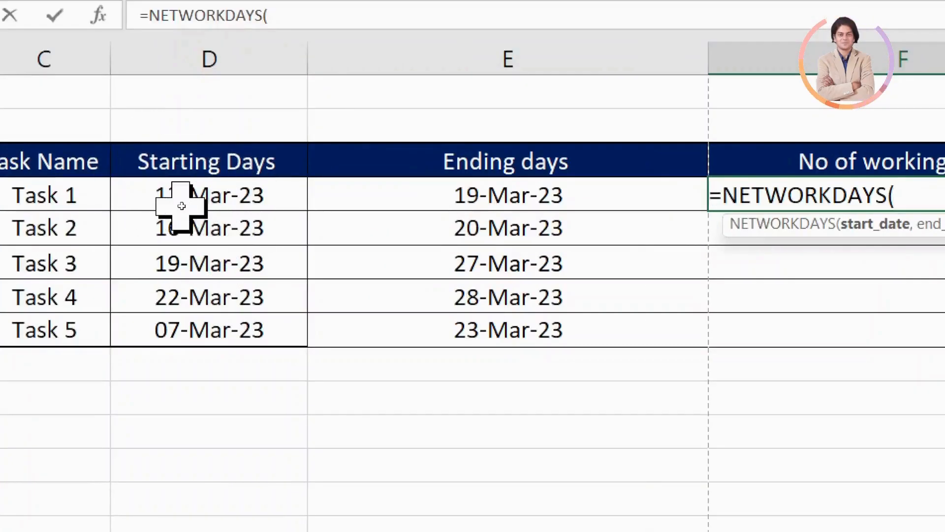
pyautogui.click(181, 205)
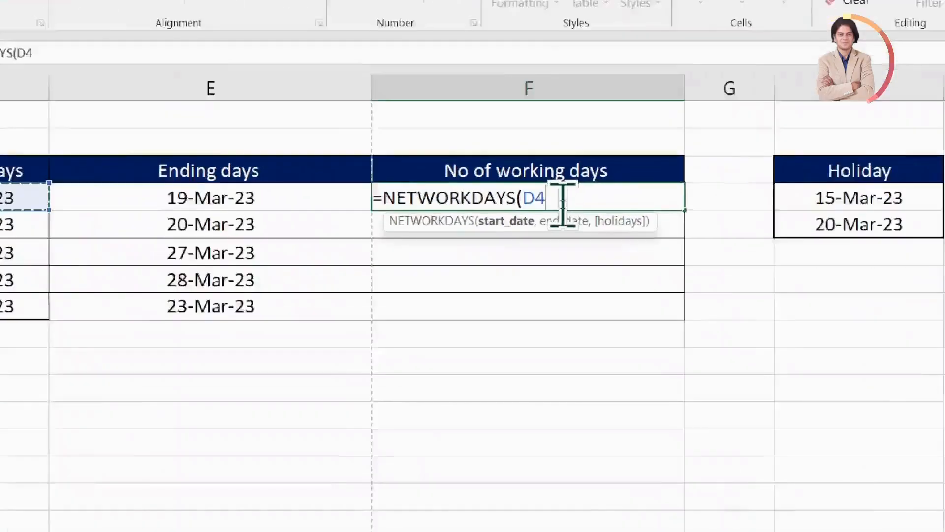
pyautogui.write(',')
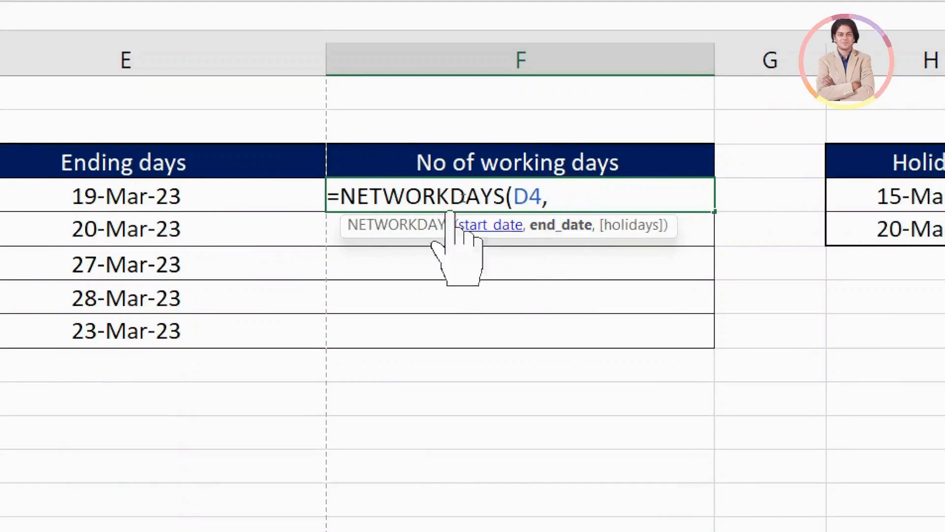
pyautogui.click(96, 207)
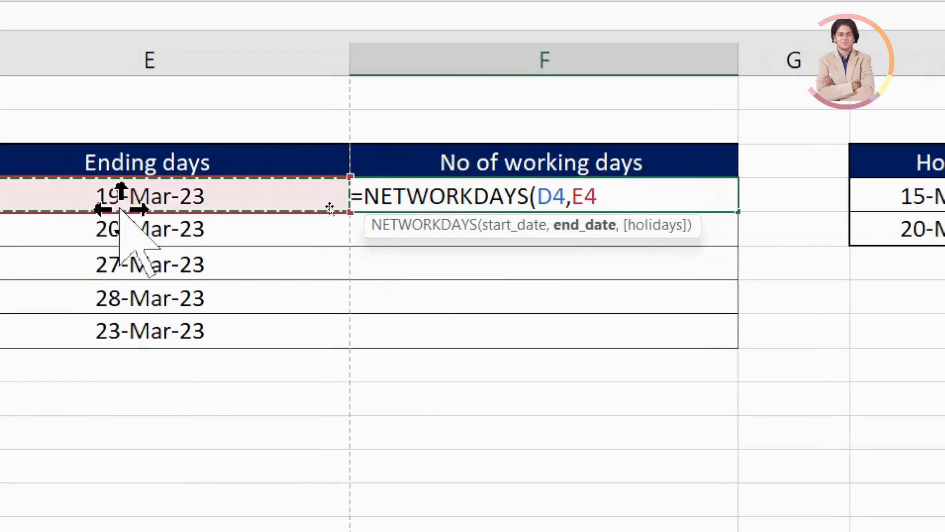
# Step: Complete the NETWORKDAYS formula with the holiday range H4:H5
pyautogui.write(',')
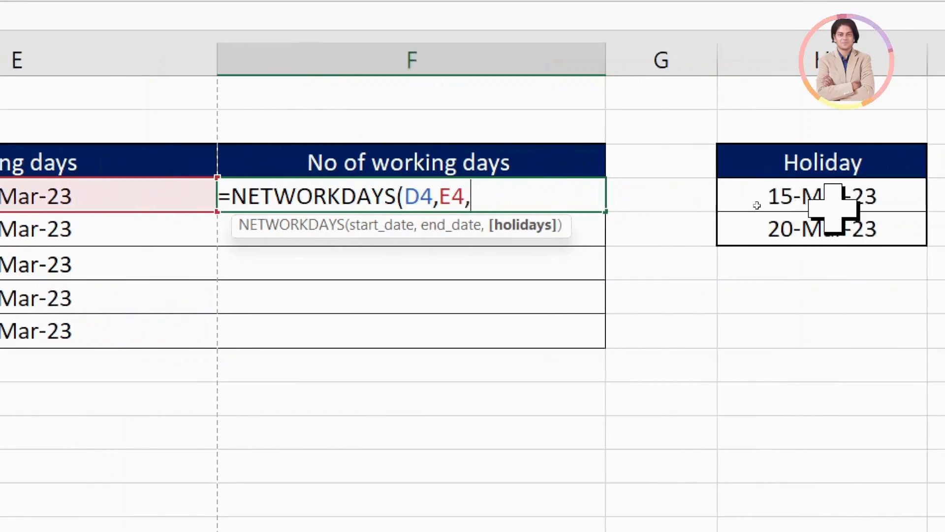
pyautogui.click(833, 206)
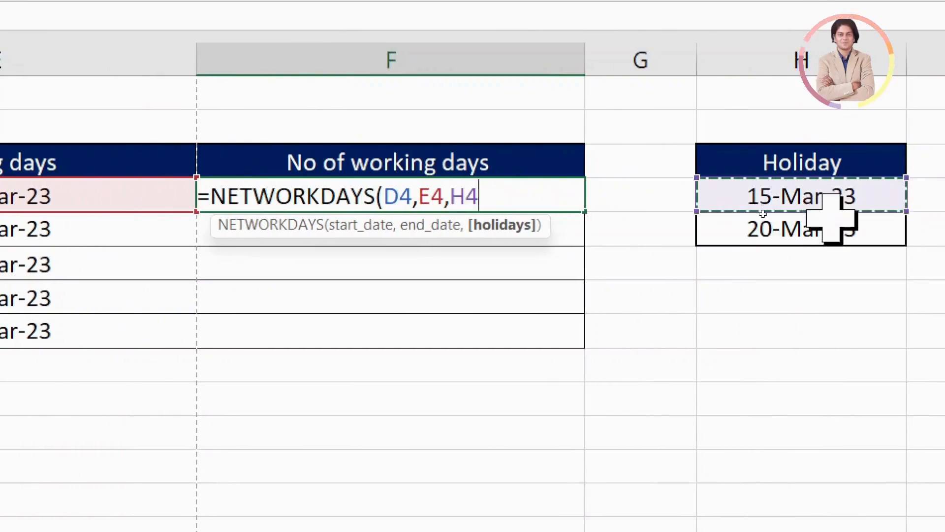
pyautogui.moveTo(832, 217); pyautogui.dragTo(832, 234)
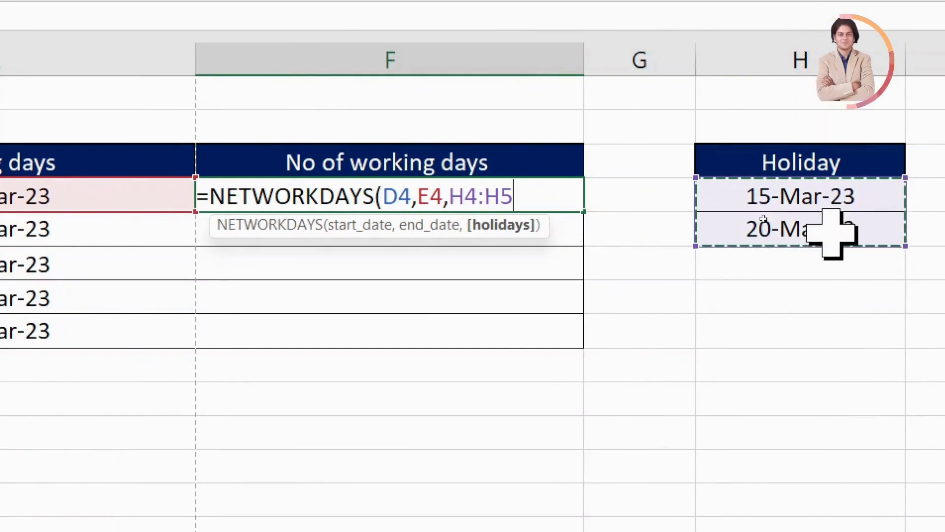
pyautogui.moveTo(832, 200); pyautogui.dragTo(832, 220)
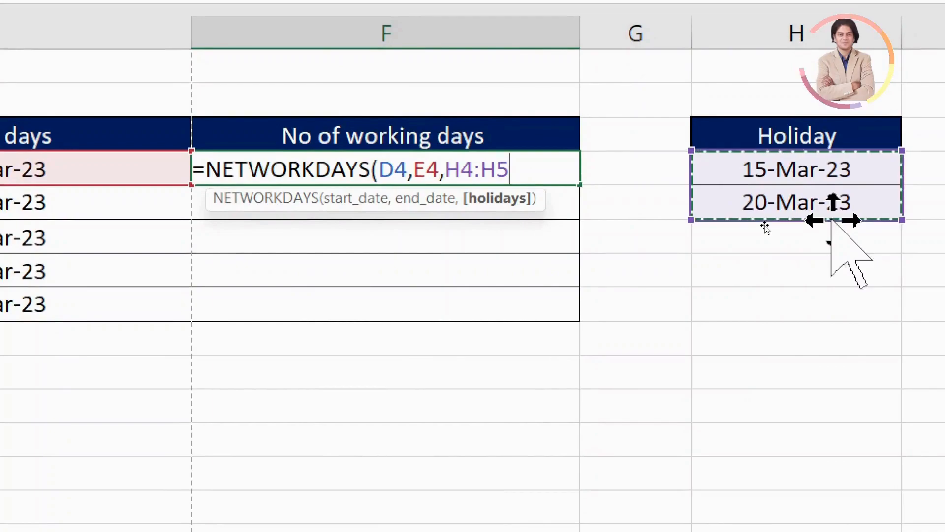
pyautogui.write(')')
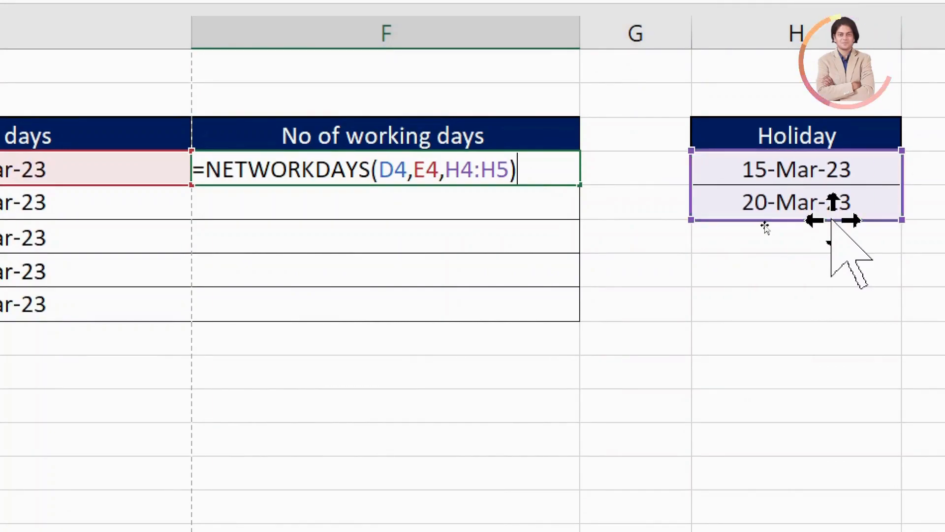
pyautogui.press('Tab')
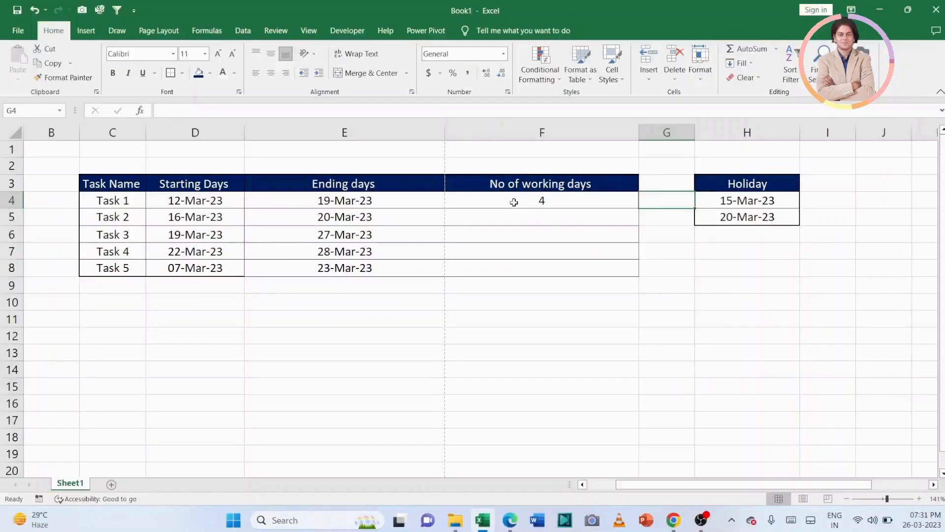
# Step: Fill Task 1's NETWORKDAYS formula down the No of working days column through Task 5
pyautogui.click(615, 202)
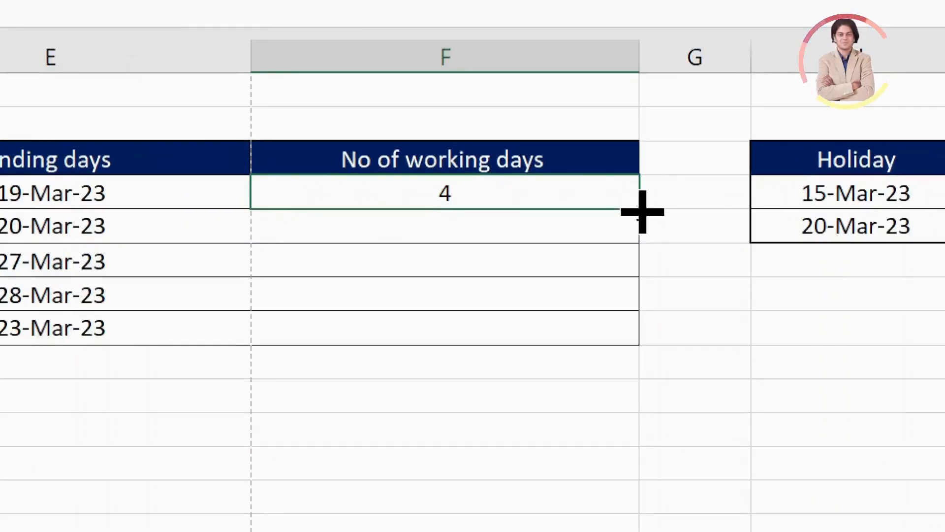
pyautogui.moveTo(639, 209); pyautogui.dragTo(643, 279)
pyautogui.moveTo(647, 350); pyautogui.dragTo(640, 358)
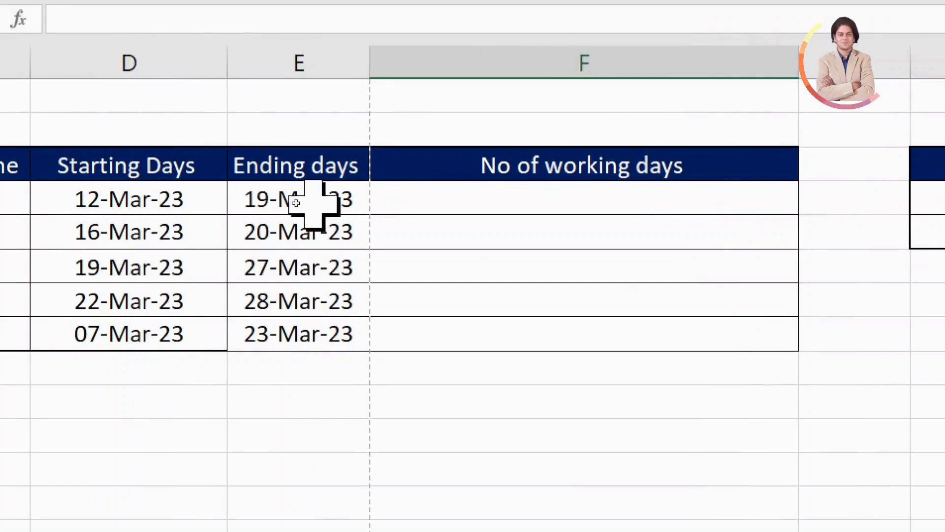
# Step: Start a NETWORKDAYS.INTL formula in Task 1's empty No of working days cell, with D4 as start date and E4 as end date
pyautogui.click(447, 200)
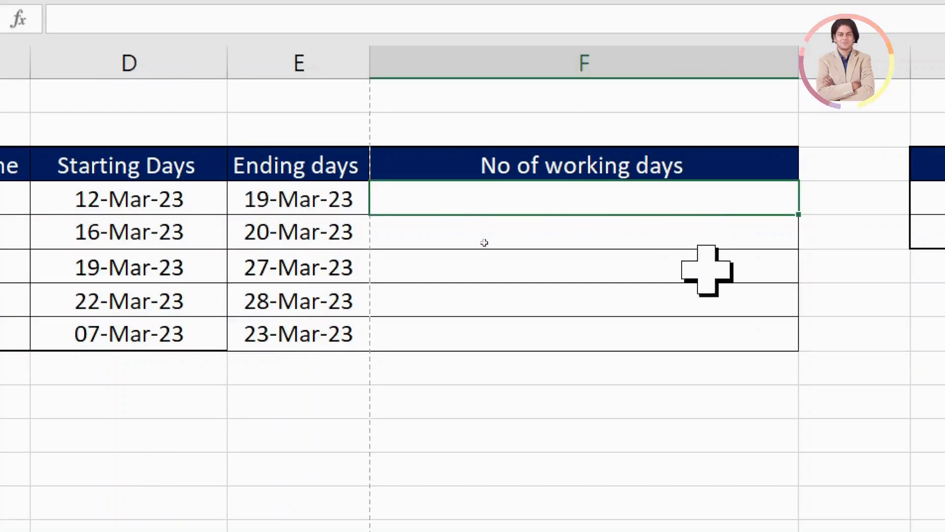
pyautogui.write('=')
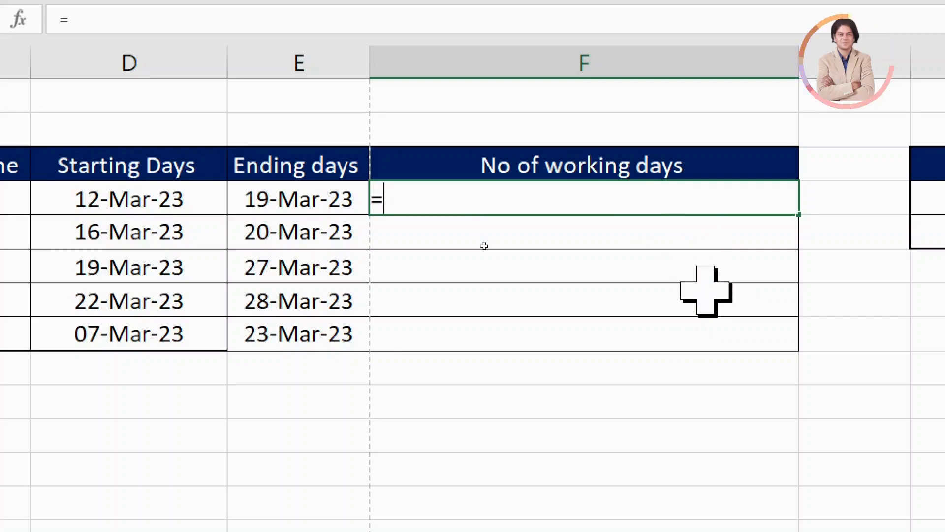
pyautogui.write('network')
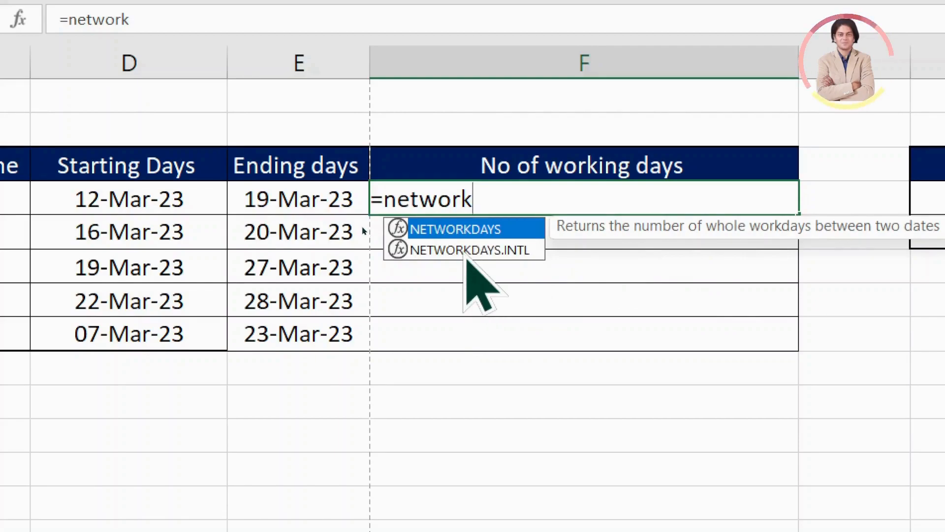
pyautogui.doubleClick(466, 256)
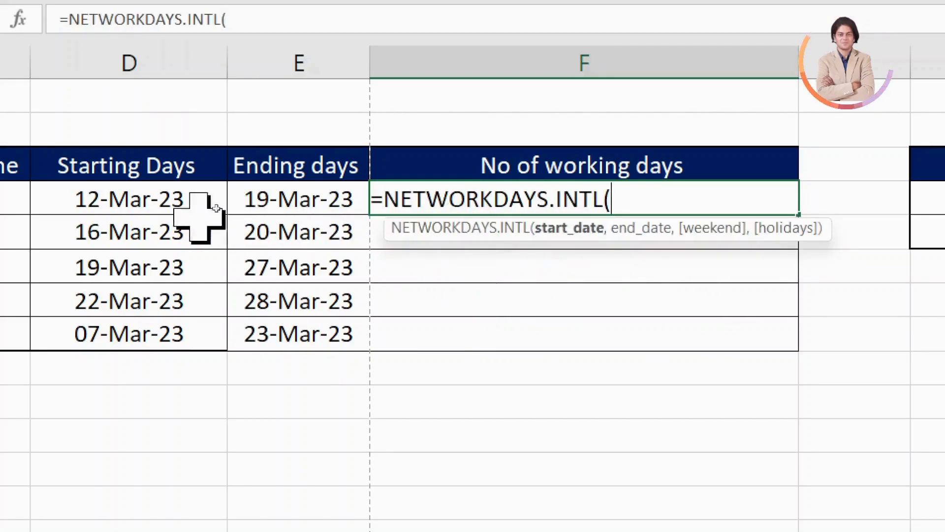
pyautogui.click(119, 207)
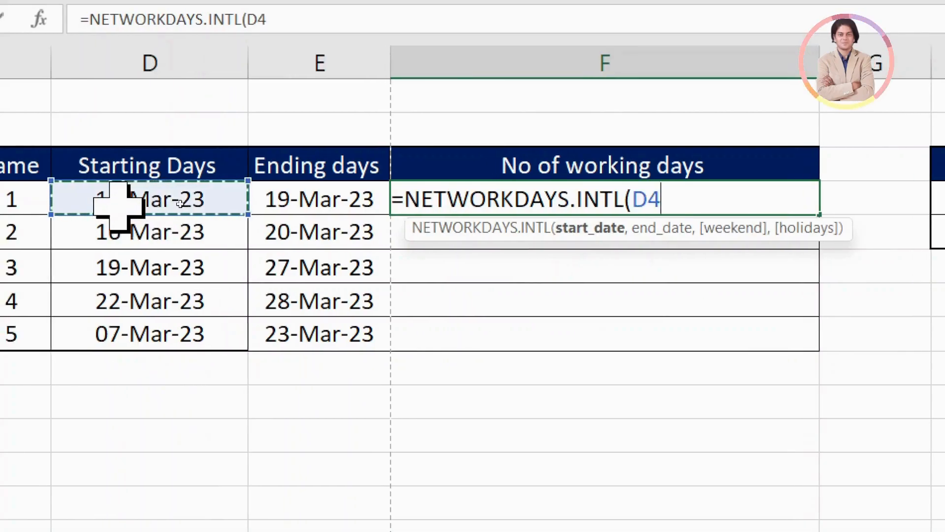
pyautogui.write(',')
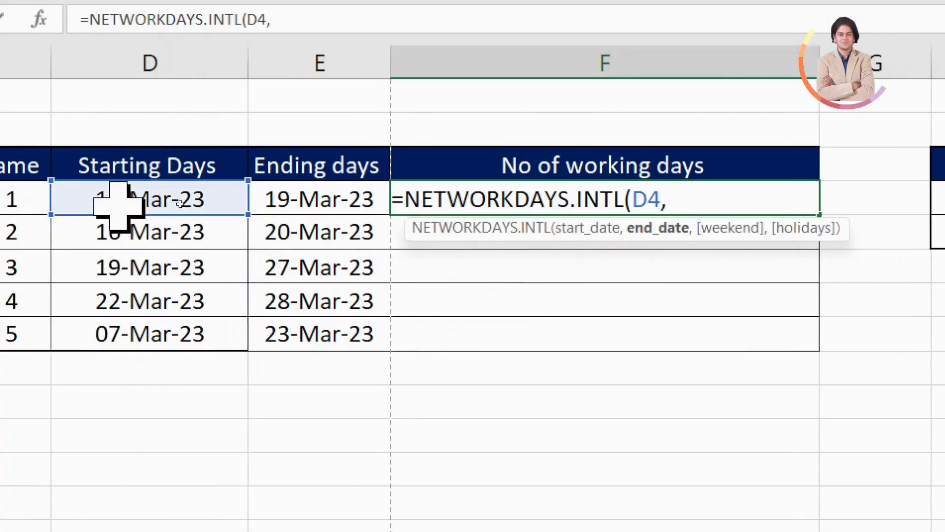
pyautogui.click(339, 206)
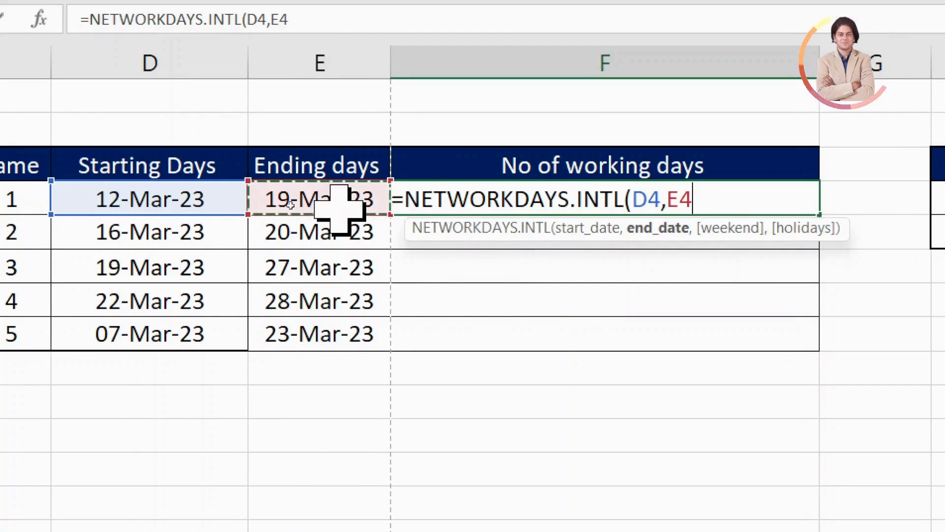
# Step: Complete the NETWORKDAYS.INTL formula with weekend option 11 - Sunday only and the holiday range H4:H5
pyautogui.write(',')
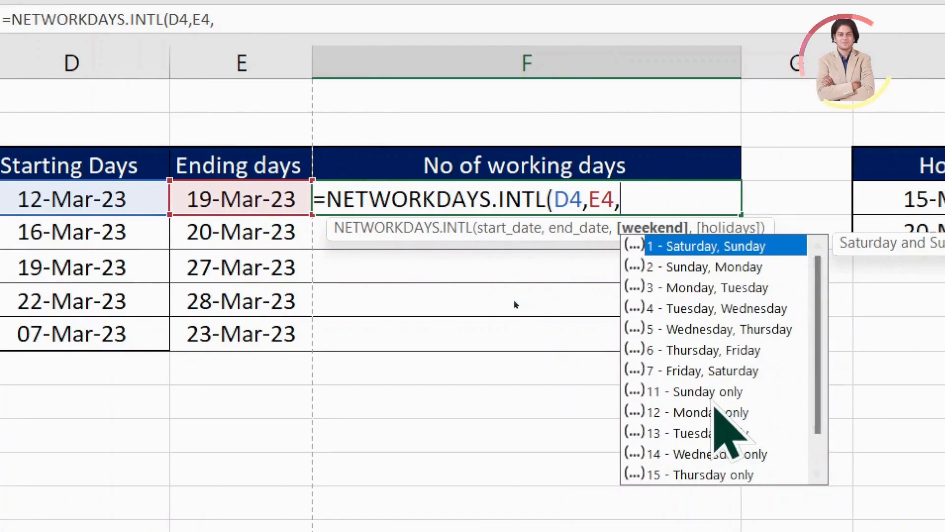
pyautogui.press('Down')
pyautogui.press('Down')
pyautogui.press('Down')
pyautogui.press('Down')
pyautogui.press('Down')
pyautogui.press('Down')
pyautogui.press('Down')
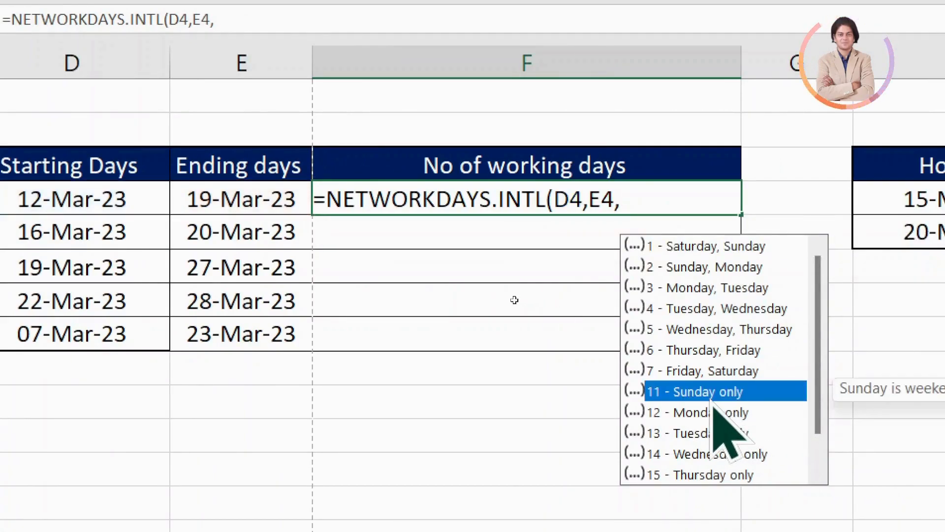
pyautogui.press('Tab')
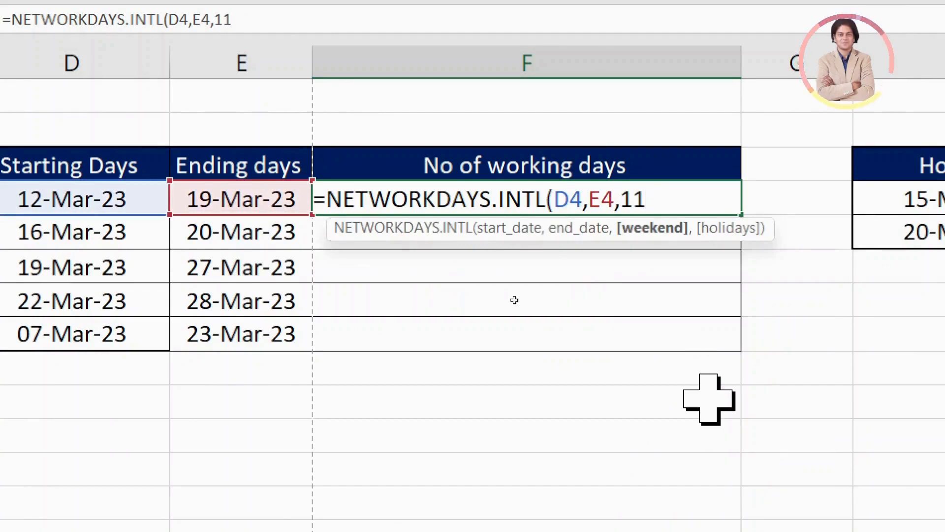
pyautogui.write(',')
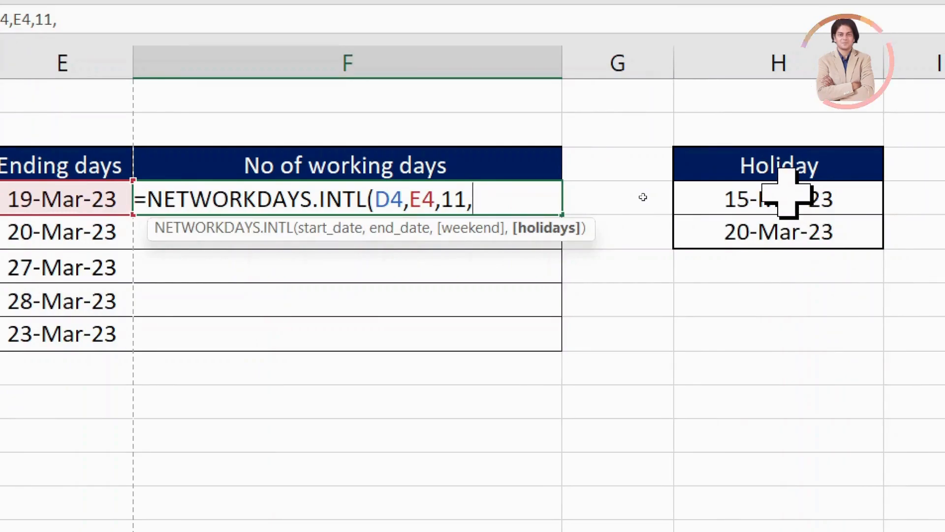
pyautogui.moveTo(788, 199); pyautogui.dragTo(818, 226)
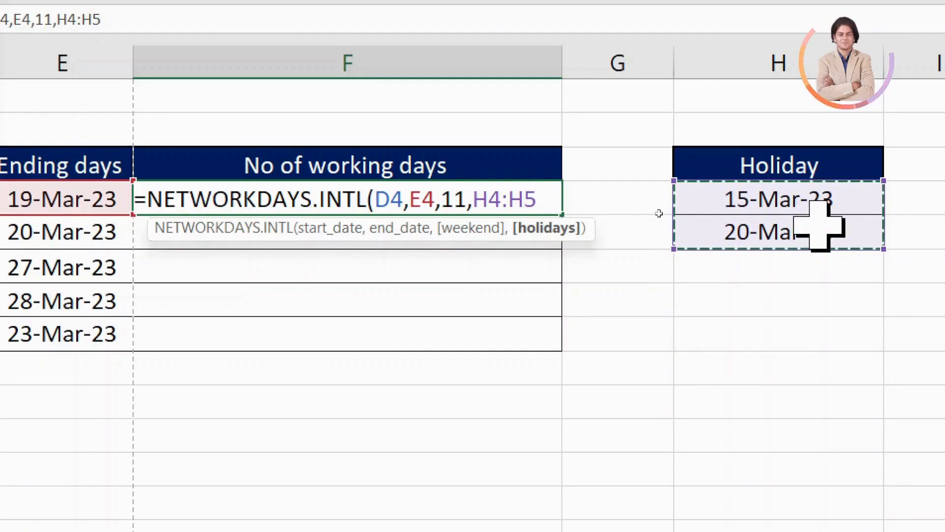
pyautogui.write(')')
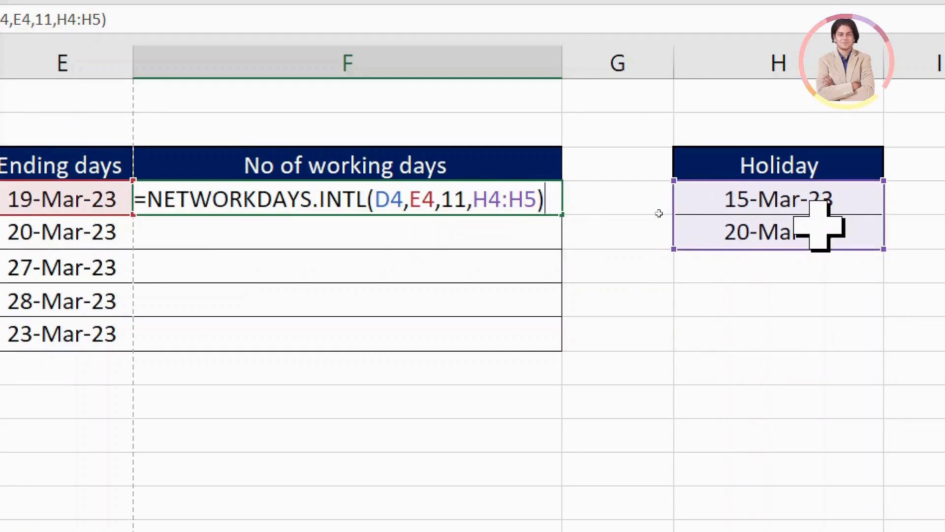
pyautogui.press('Tab')
# Step: Fill Task 1's NETWORKDAYS.INTL formula down the No of working days column through Task 5
pyautogui.click(409, 200)
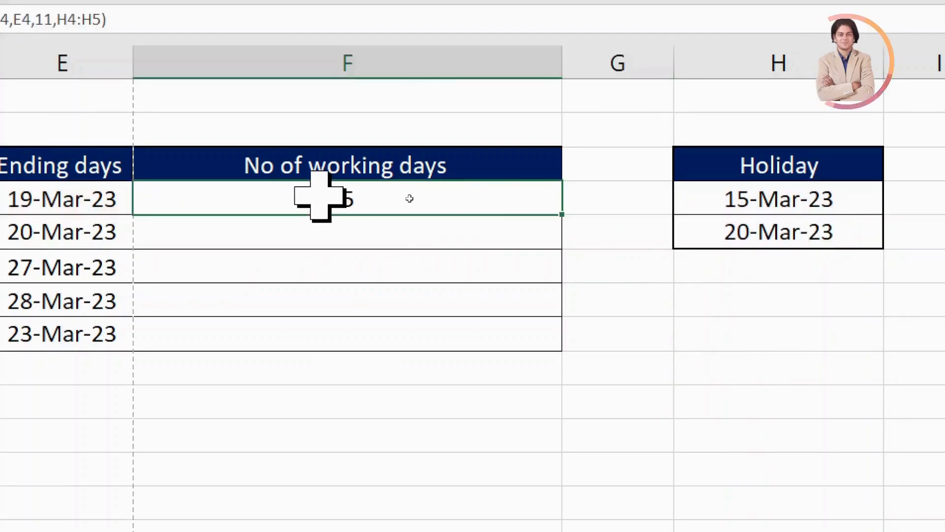
pyautogui.moveTo(562, 215); pyautogui.dragTo(549, 340)
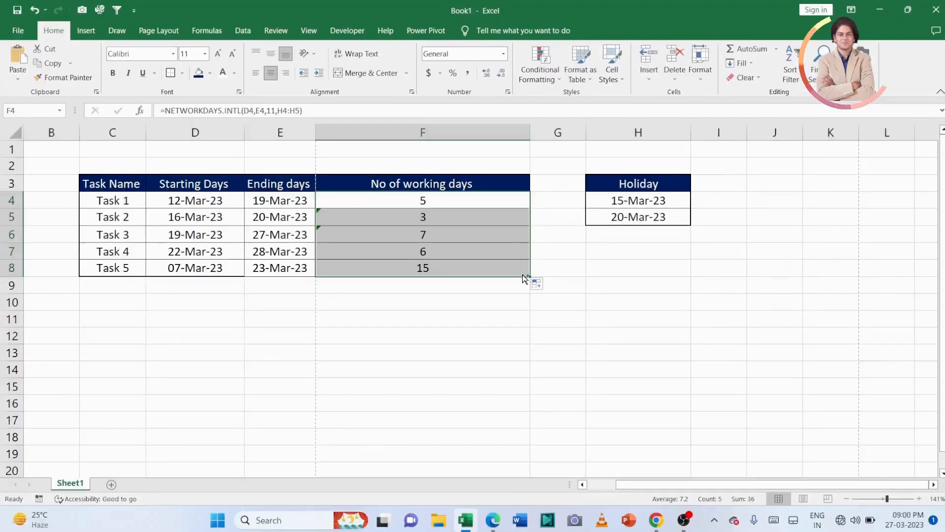
pyautogui.click(463, 301)
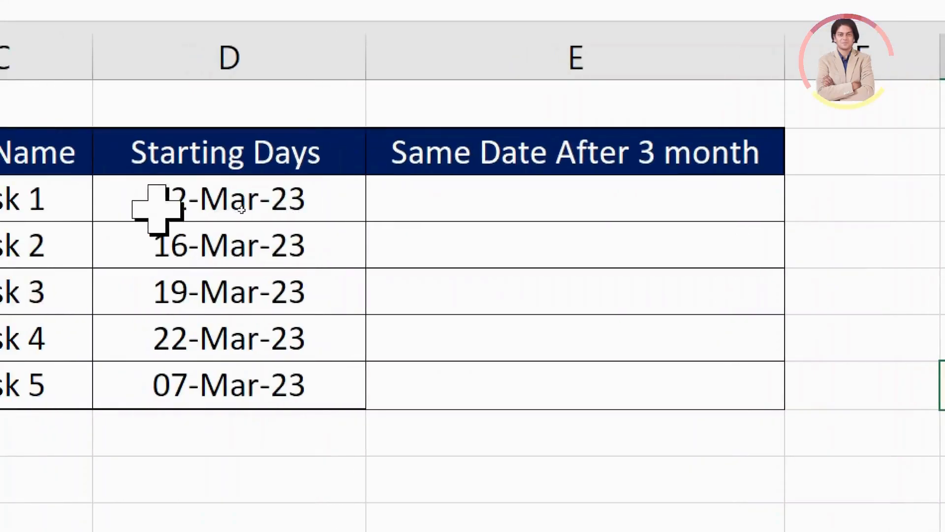
# Step: Enter an EDATE formula in Task 1's Same Date After 3 month cell, with D4 as start date and 3 months
pyautogui.click(241, 209)
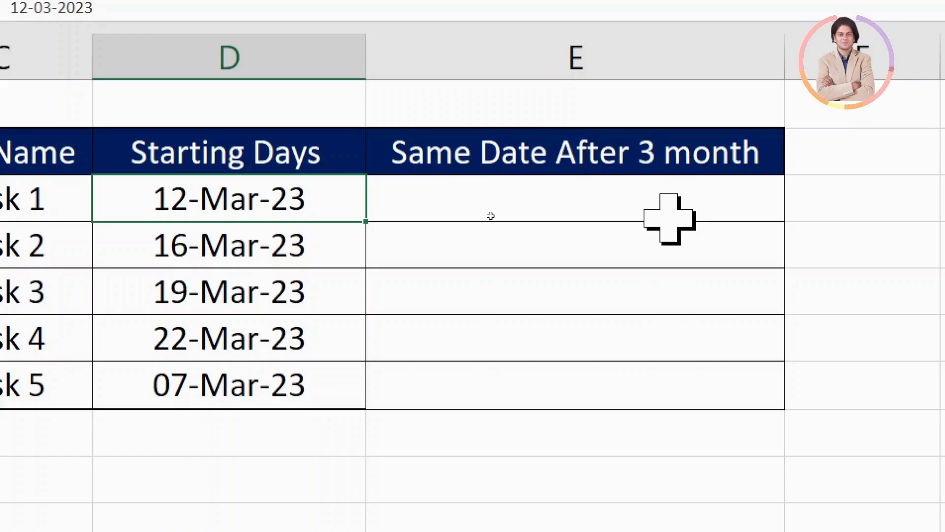
pyautogui.click(442, 202)
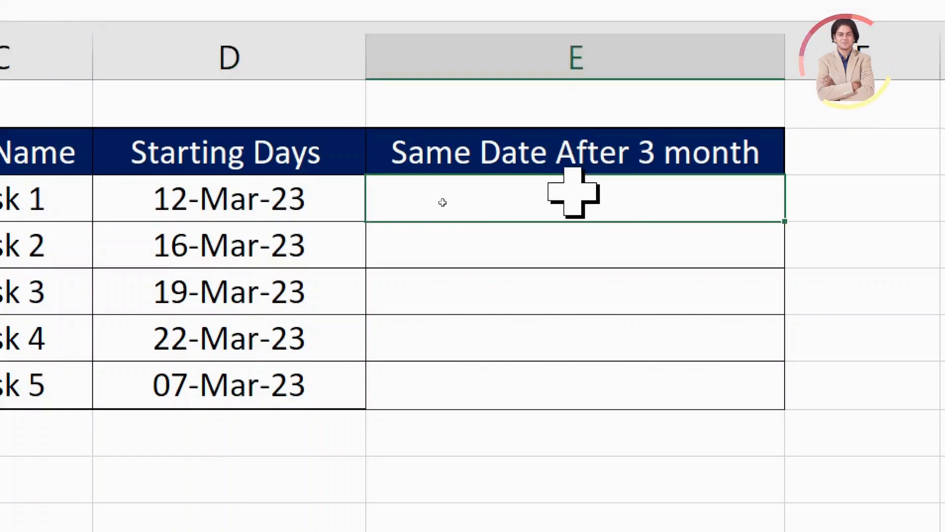
pyautogui.write('=e')
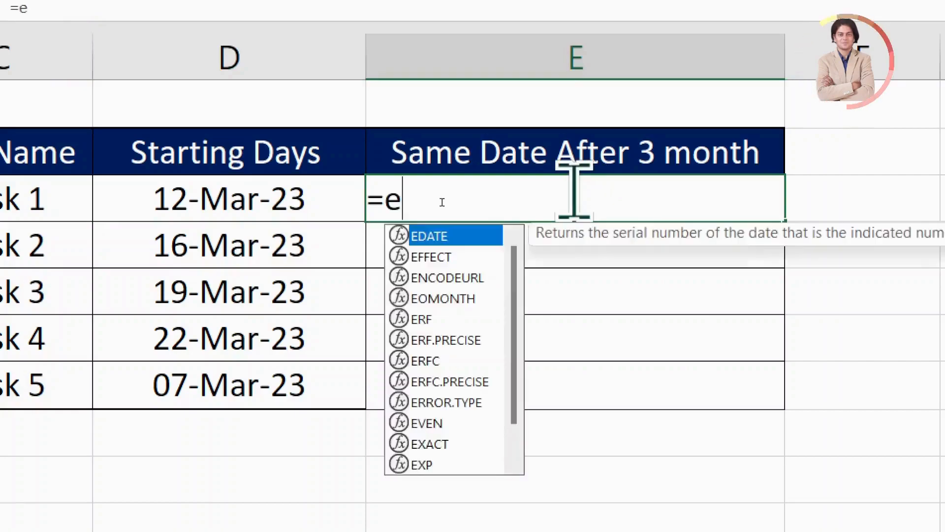
pyautogui.write('da')
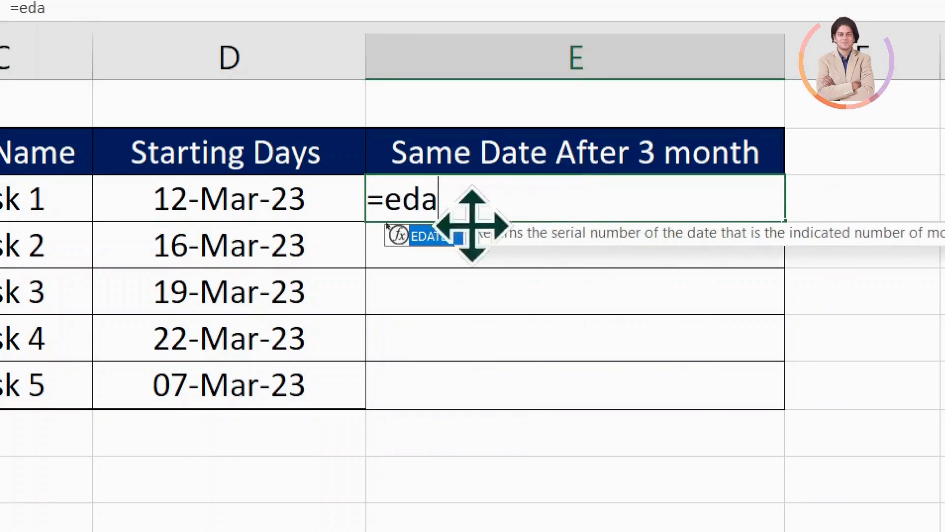
pyautogui.doubleClick(433, 239)
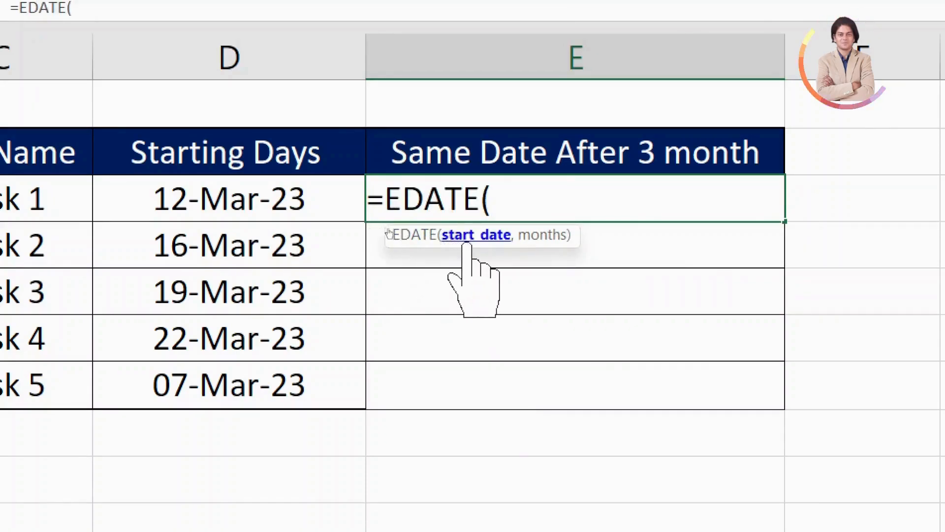
pyautogui.click(236, 198)
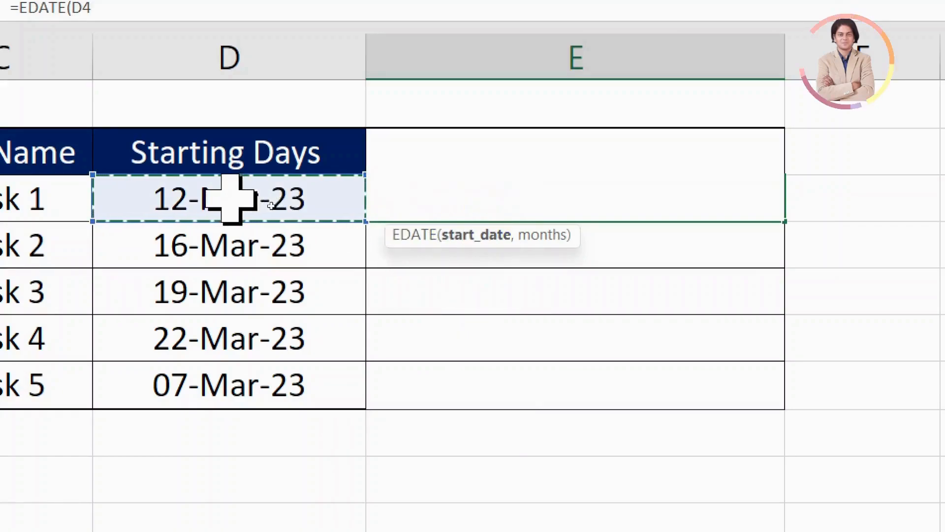
pyautogui.write(',')
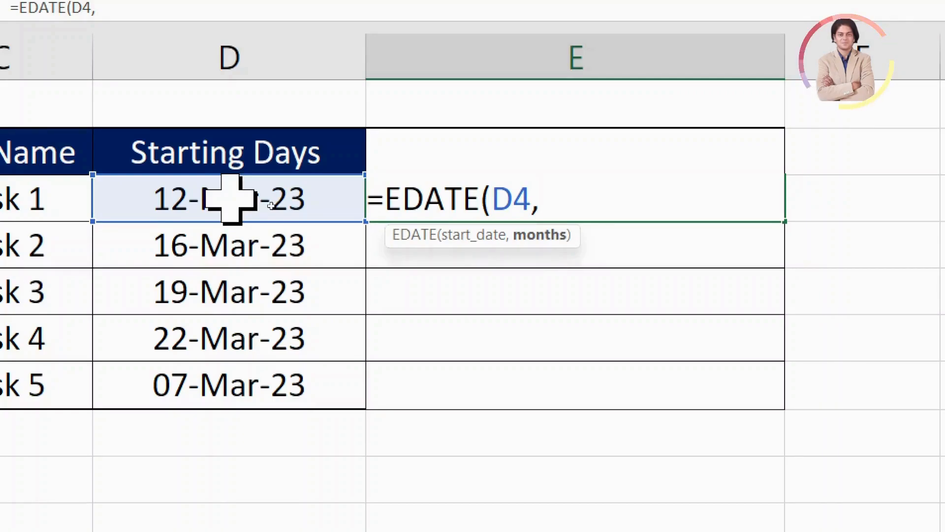
pyautogui.write('3')
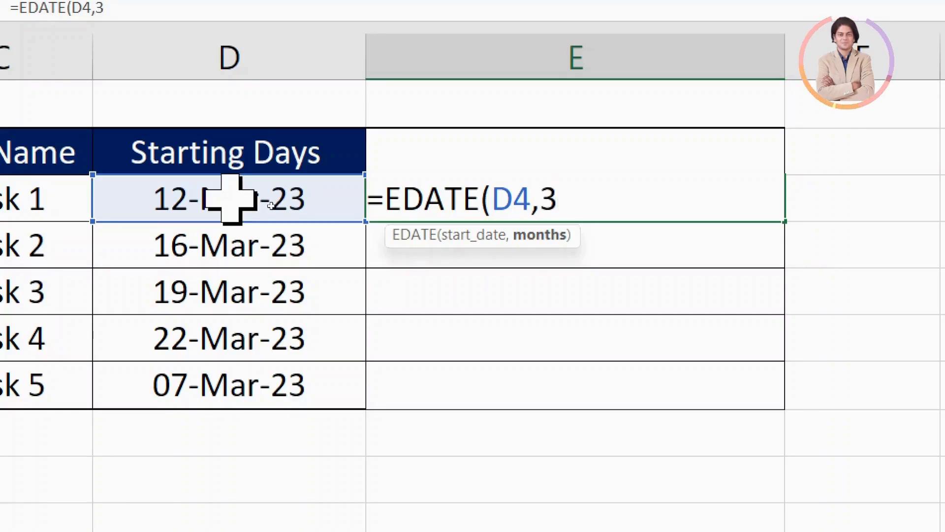
pyautogui.write(')')
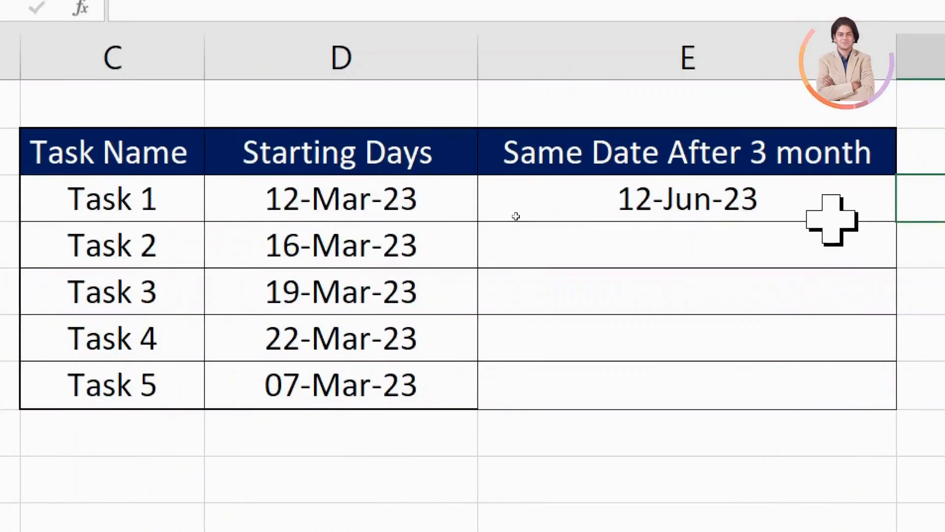
pyautogui.click(793, 207)
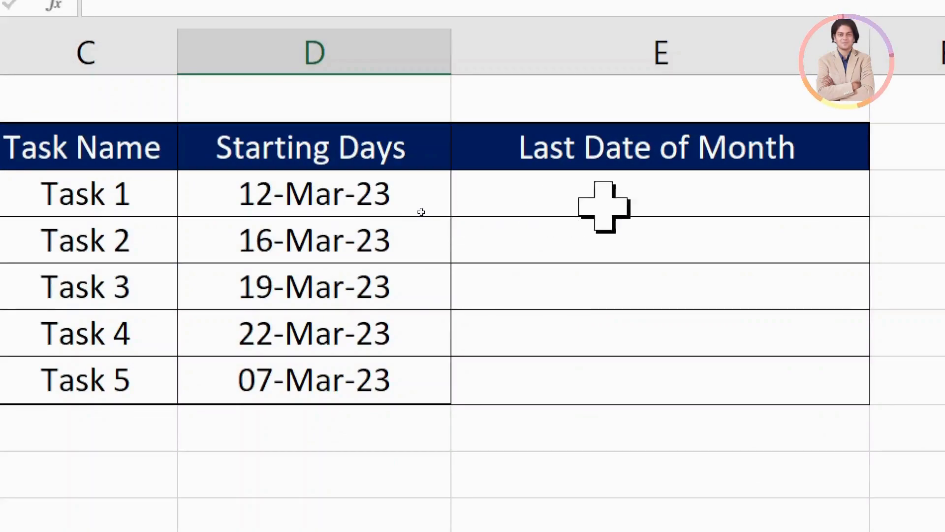
# Step: Enter =EOMONTH(D4,0) in Task 1's Last Date of Month cell to get the end of the starting month
pyautogui.click(671, 195)
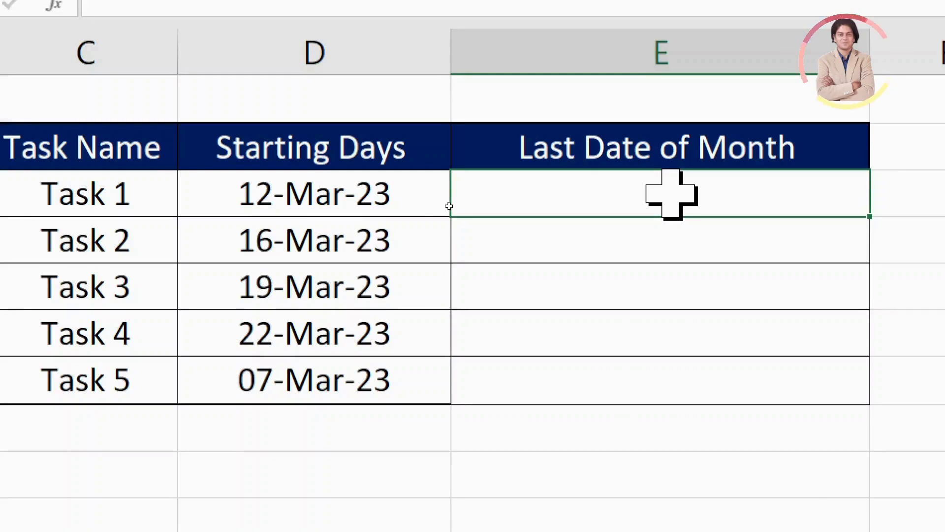
pyautogui.click(253, 212)
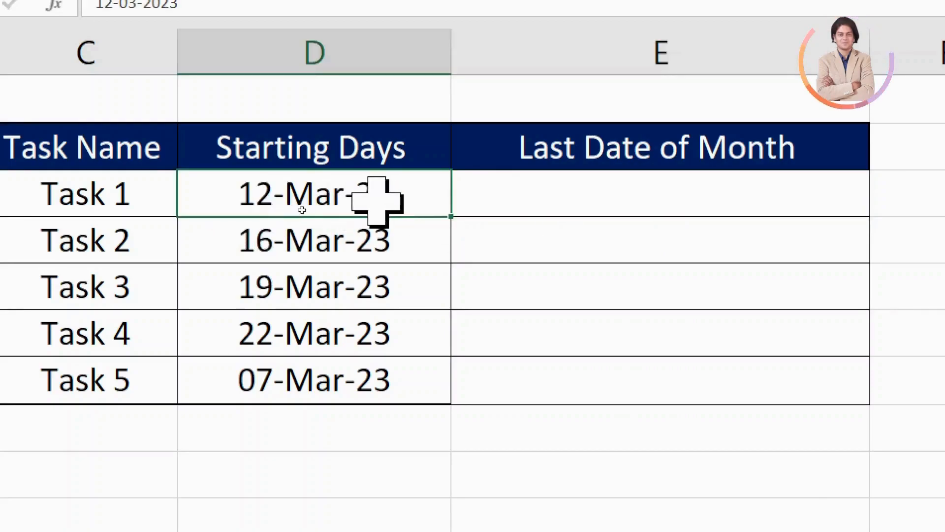
pyautogui.click(452, 203)
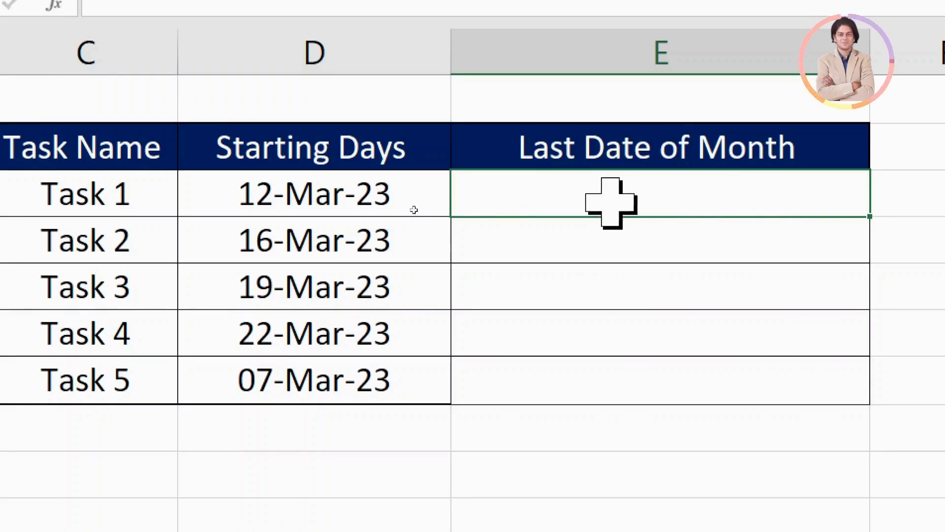
pyautogui.write('=')
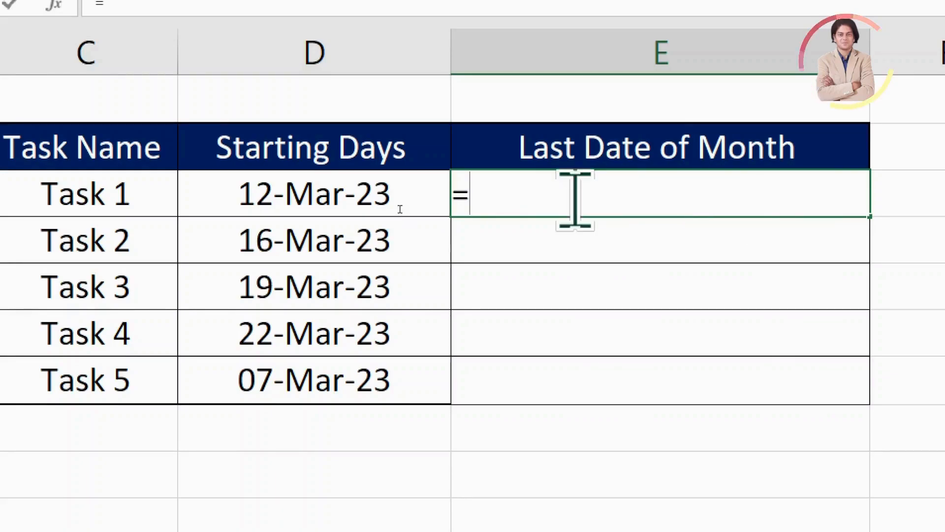
pyautogui.write('eom')
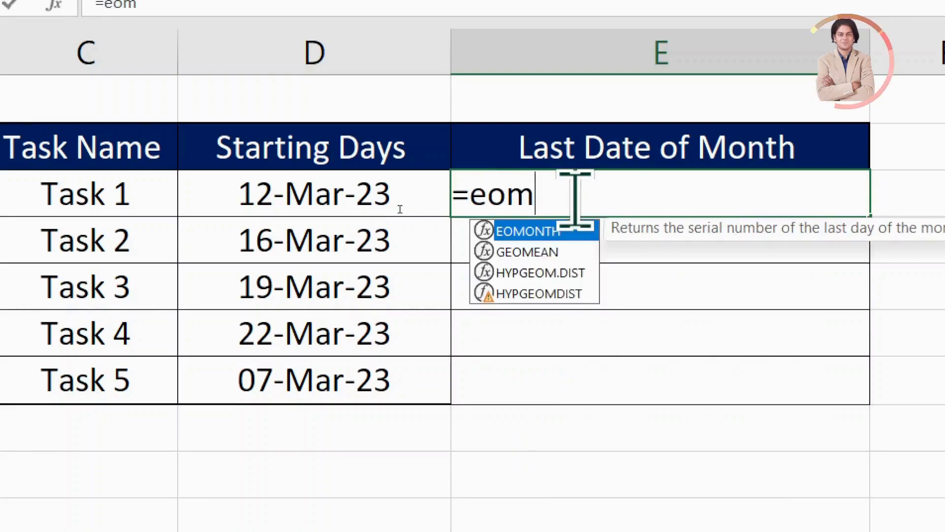
pyautogui.doubleClick(554, 231)
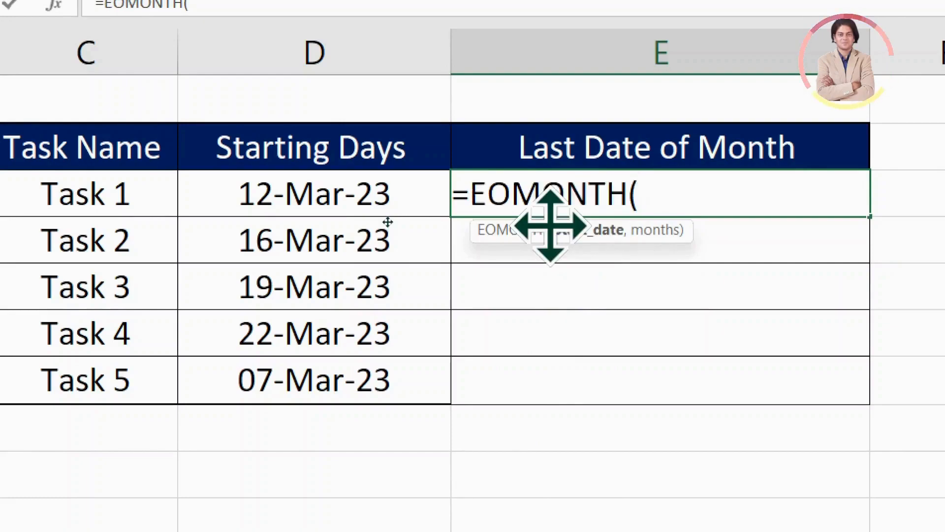
pyautogui.click(278, 211)
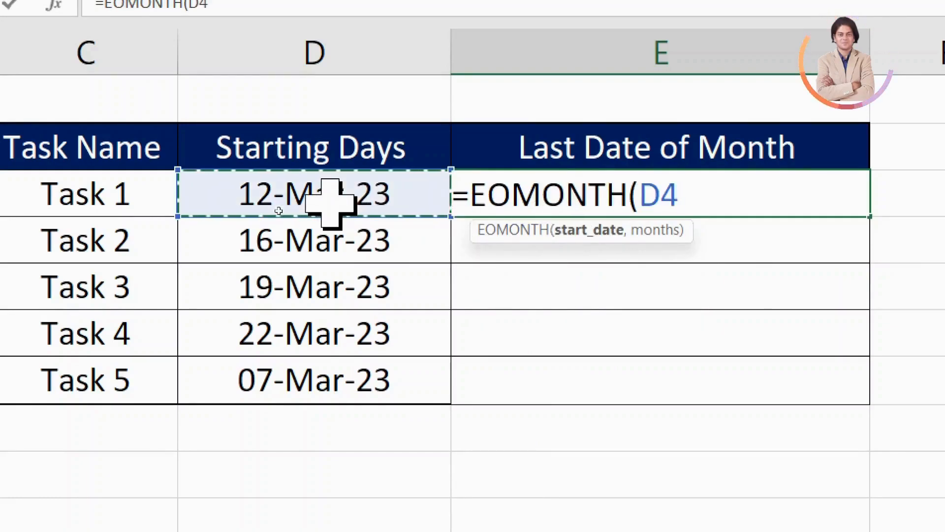
pyautogui.write(',0)')
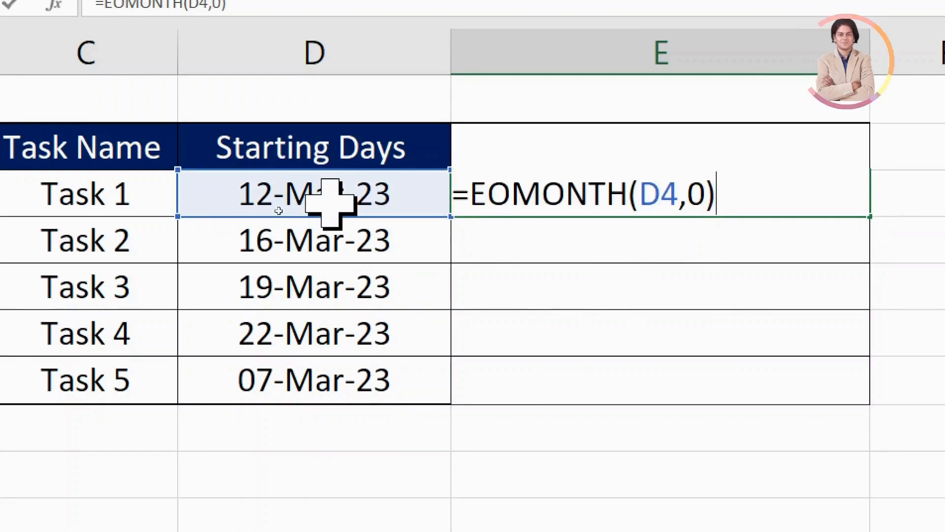
pyautogui.press('Tab')
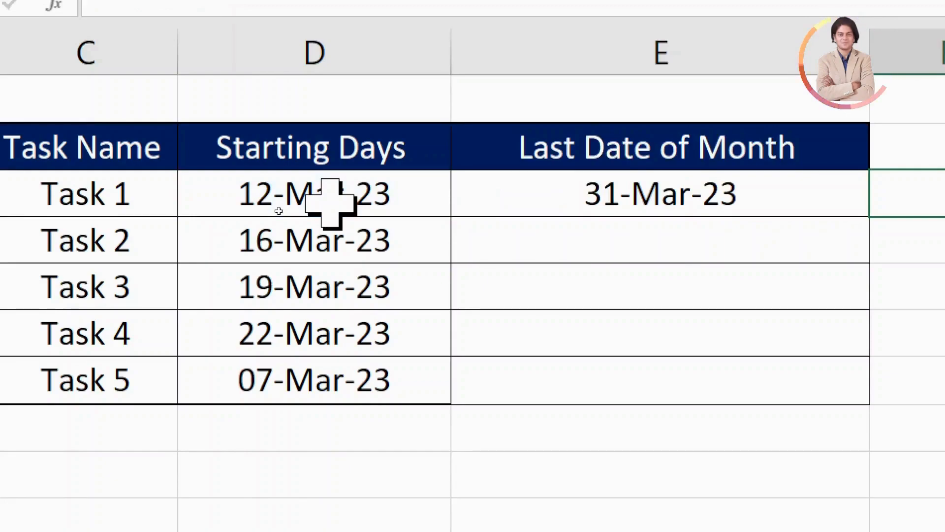
# Step: Change the months argument of Task 1's EOMONTH formula to 1 for the next month's last date
pyautogui.click(464, 210)
pyautogui.doubleClick(700, 202)
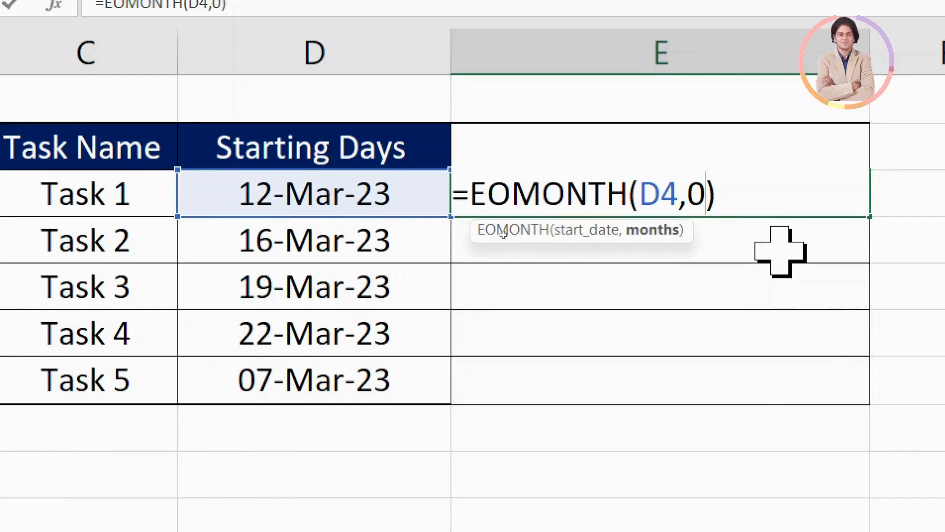
pyautogui.press('BackSpace')
pyautogui.write('1')
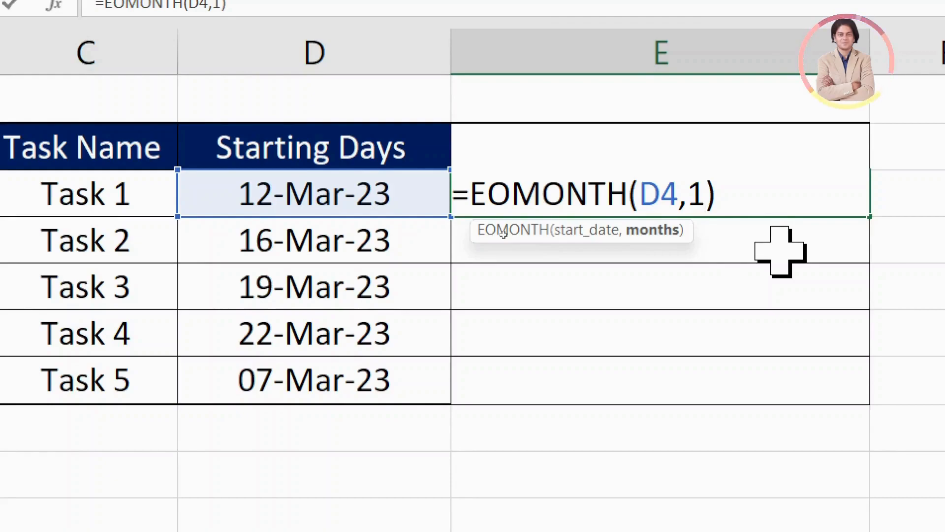
pyautogui.press('Tab')
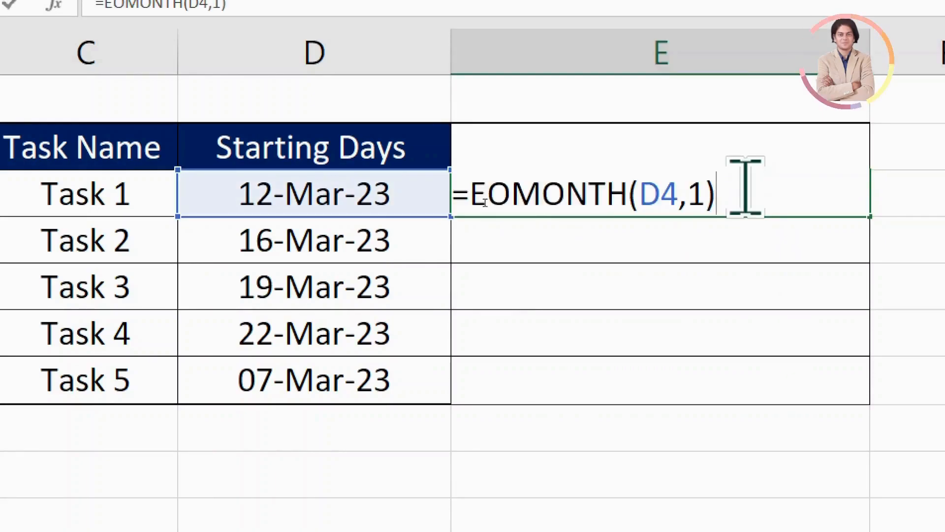
# Step: Set the months argument of Task 1's EOMONTH formula to -1 for the previous month's last date
pyautogui.click(705, 197)
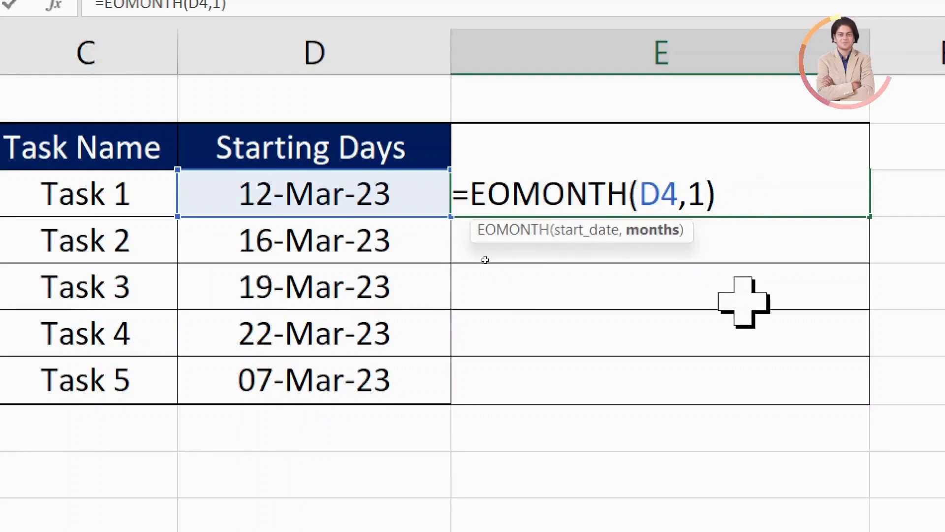
pyautogui.press('BackSpace')
pyautogui.write('-1')
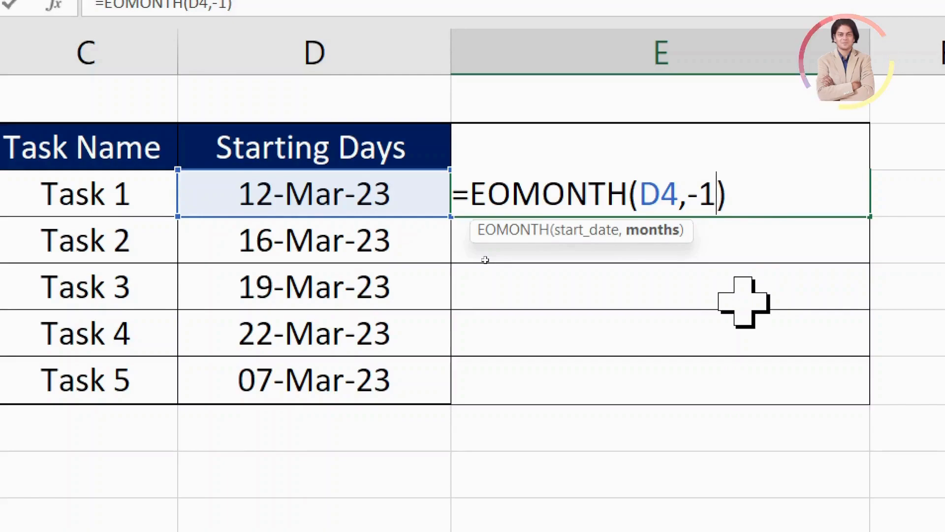
pyautogui.press('Tab')
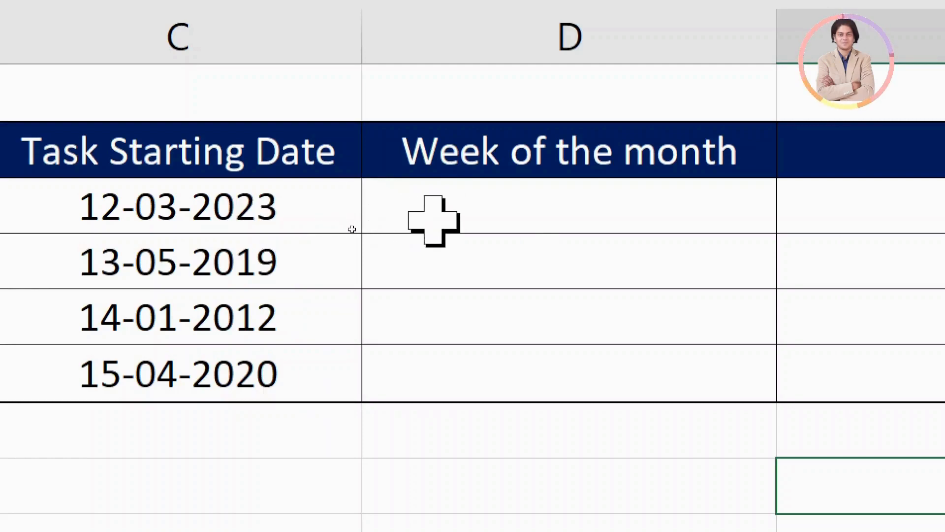
# Step: Enter =WEEKNUM(C4) in the Week of the month cell for the 12-03-2023 starting date and select that cell
pyautogui.click(377, 221)
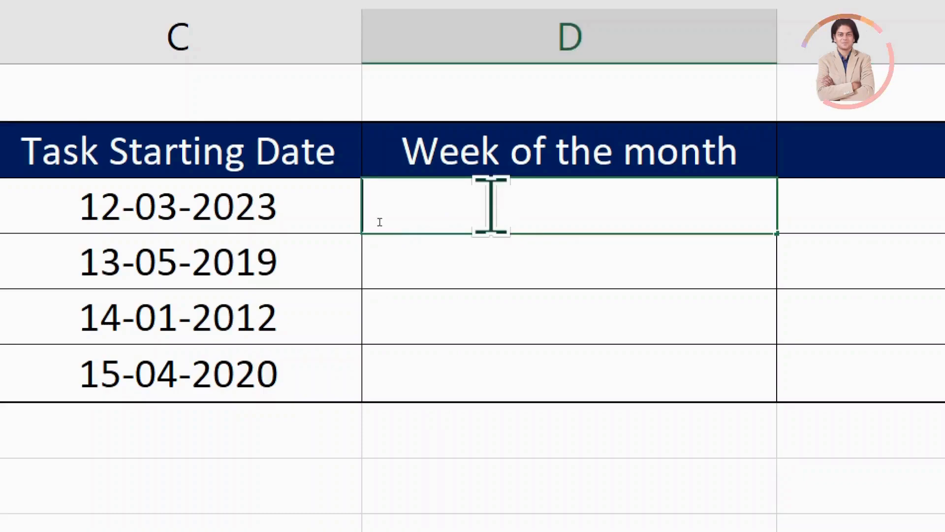
pyautogui.write('=week')
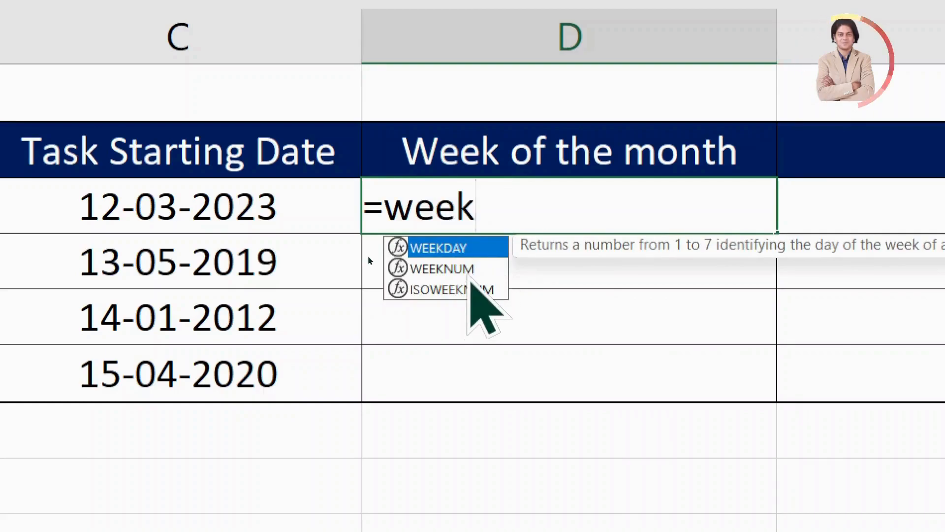
pyautogui.click(470, 277)
pyautogui.doubleClick(470, 276)
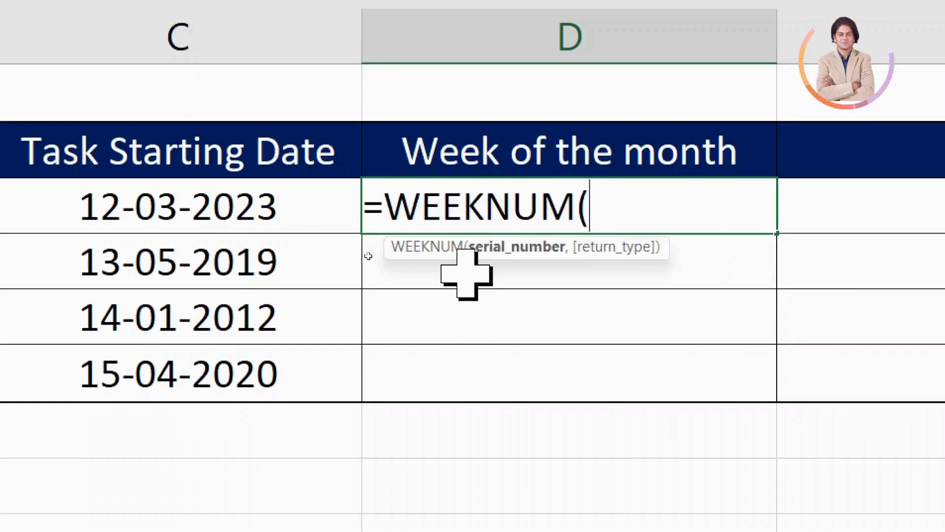
pyautogui.click(197, 207)
pyautogui.write(')')
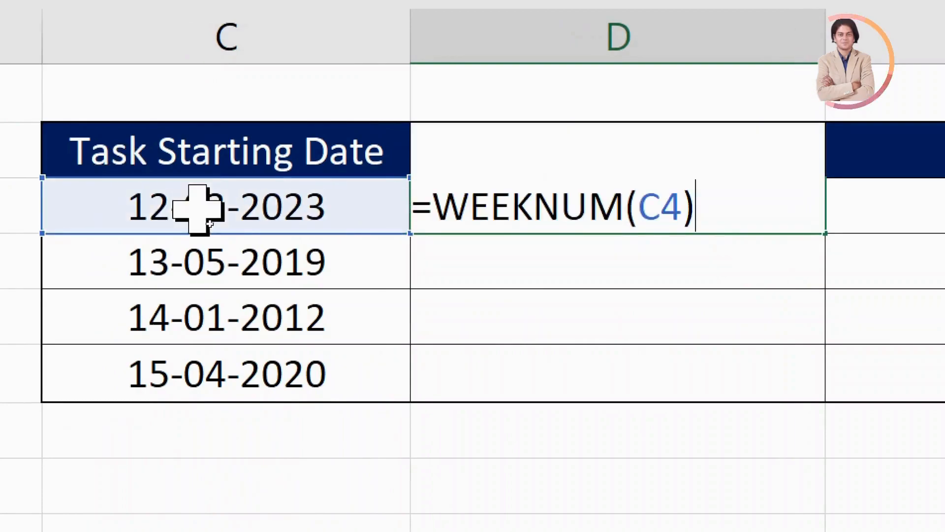
pyautogui.press('Tab')
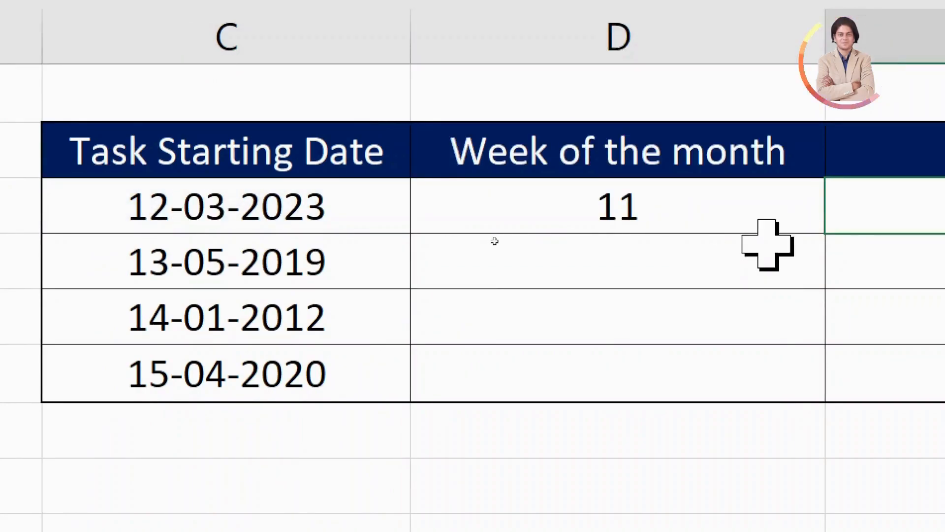
pyautogui.click(798, 212)
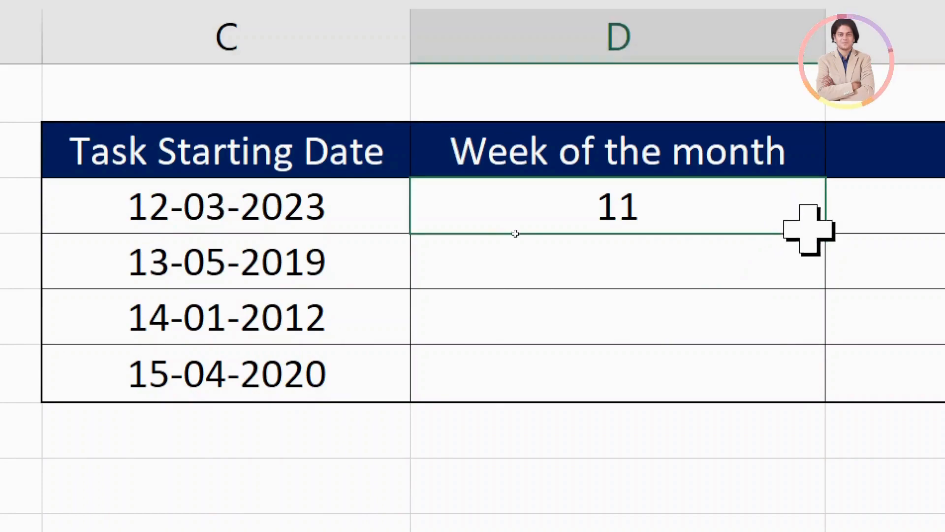